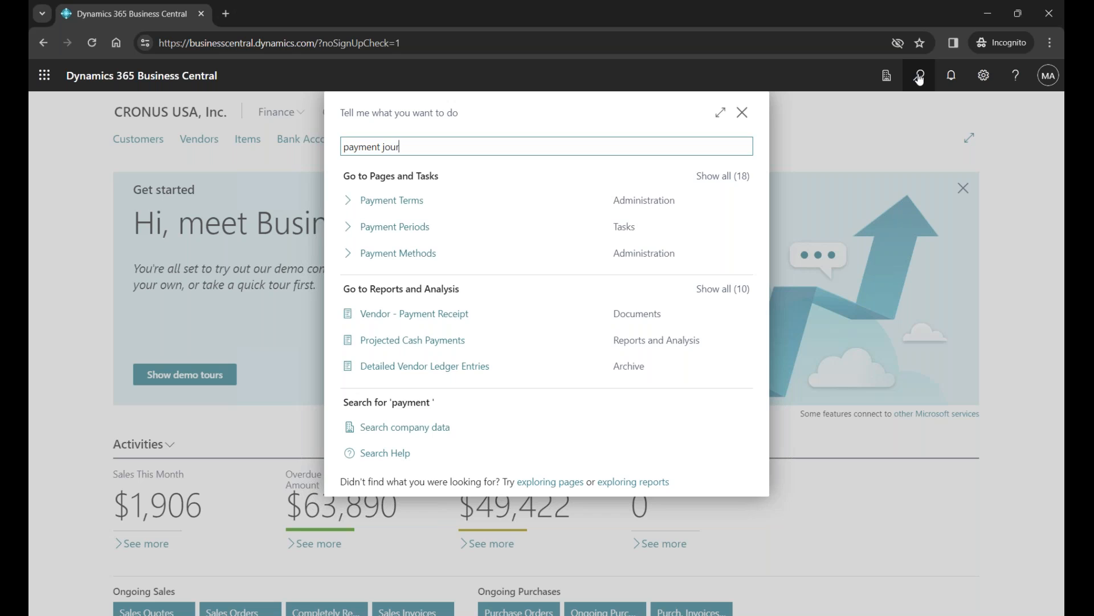
# - Search for payment journals, bookmark the Payment Journals page on the Role Center, and close the search
pyautogui.moveTo(716, 208)
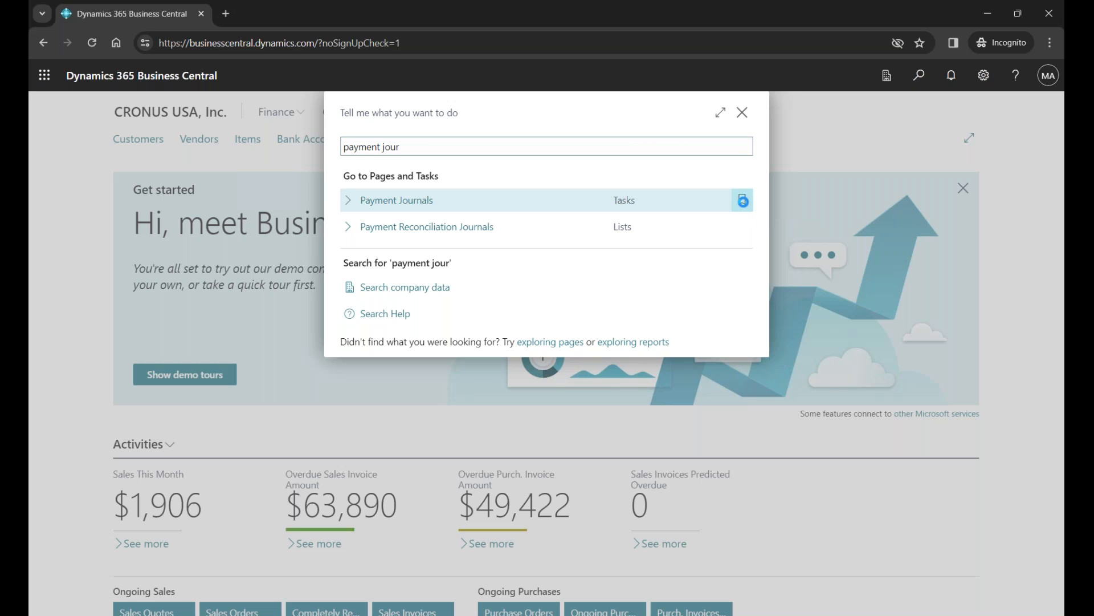
pyautogui.click(743, 202)
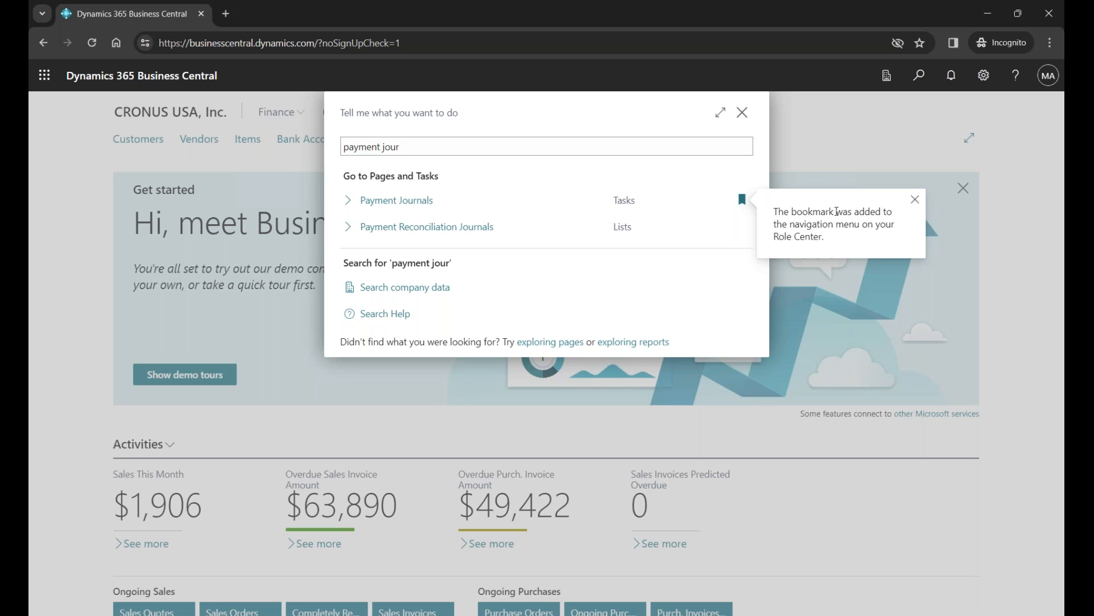
pyautogui.click(747, 117)
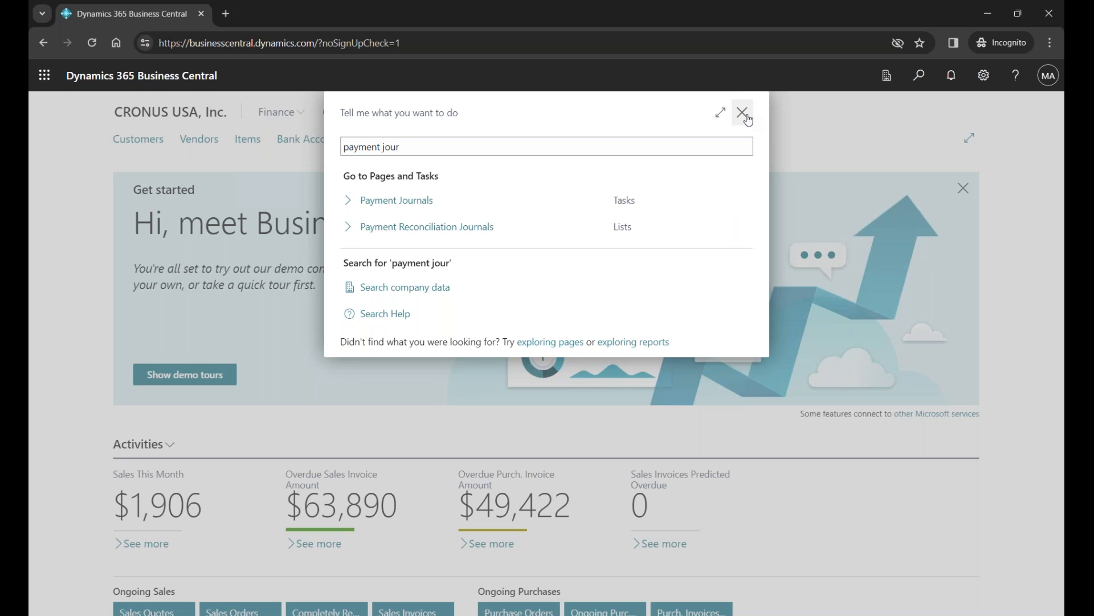
pyautogui.click(741, 113)
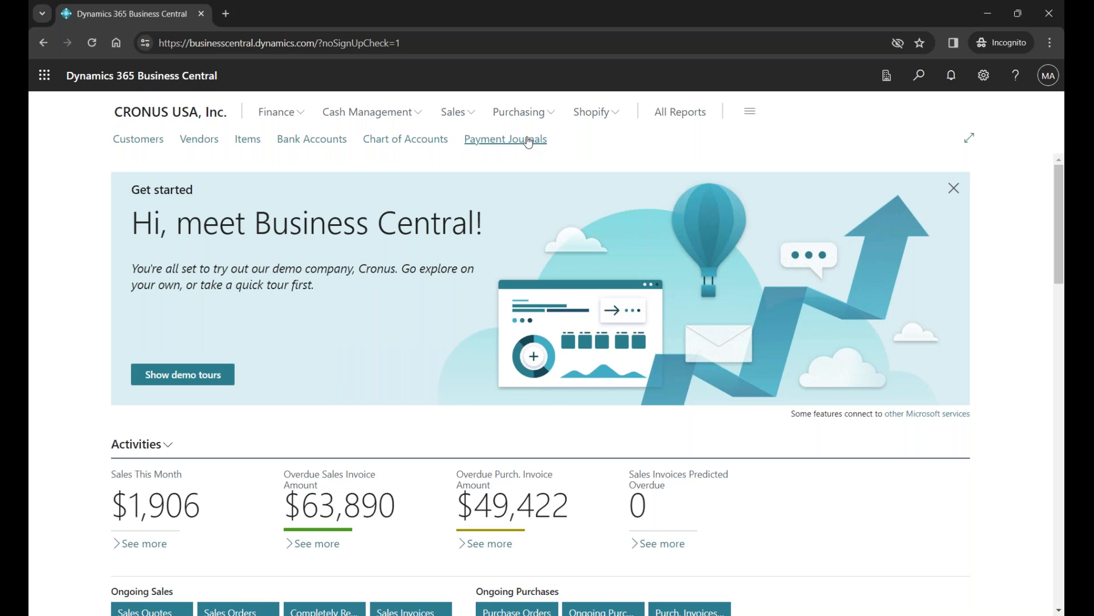
# - Switch to the PowerPoint slide show, advance to the Batches slide, and return to Business Central
pyautogui.hotkey('alt', 'Tab')
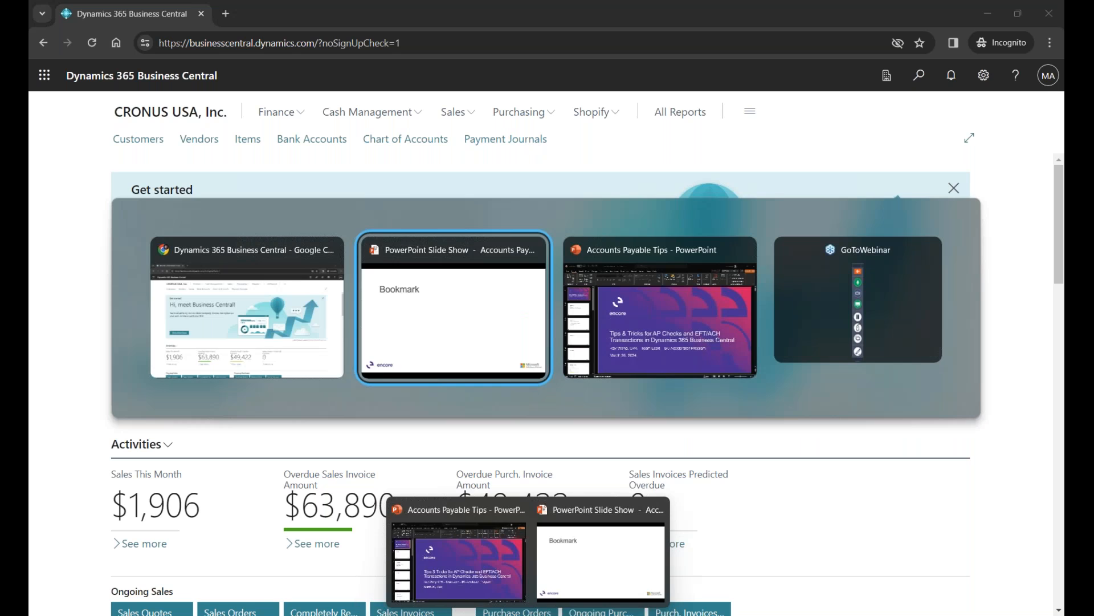
pyautogui.click(491, 341)
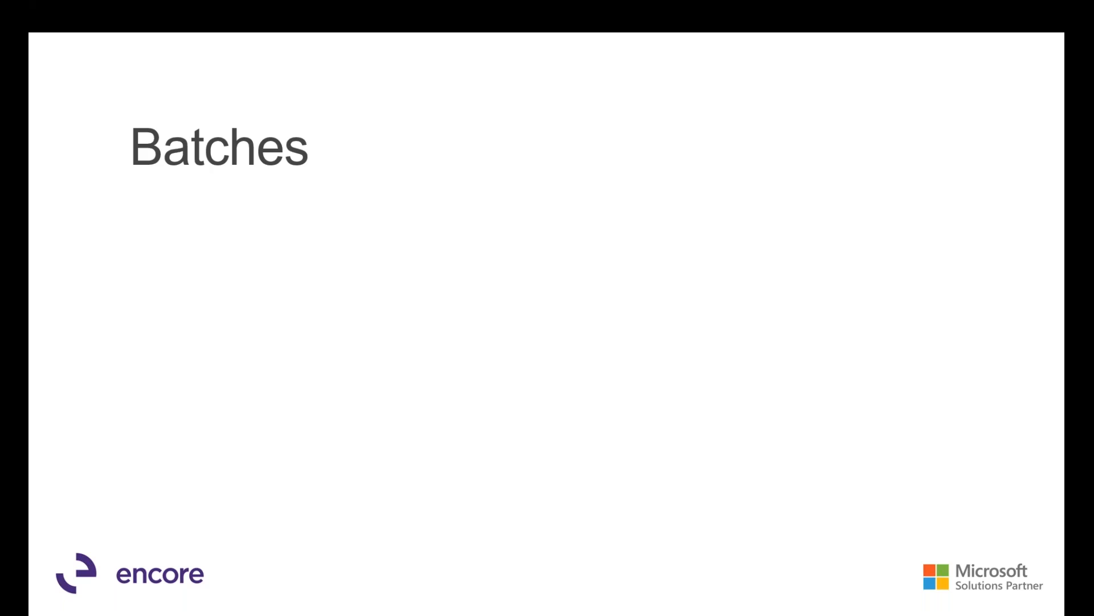
pyautogui.hotkey('alt', 'Tab')
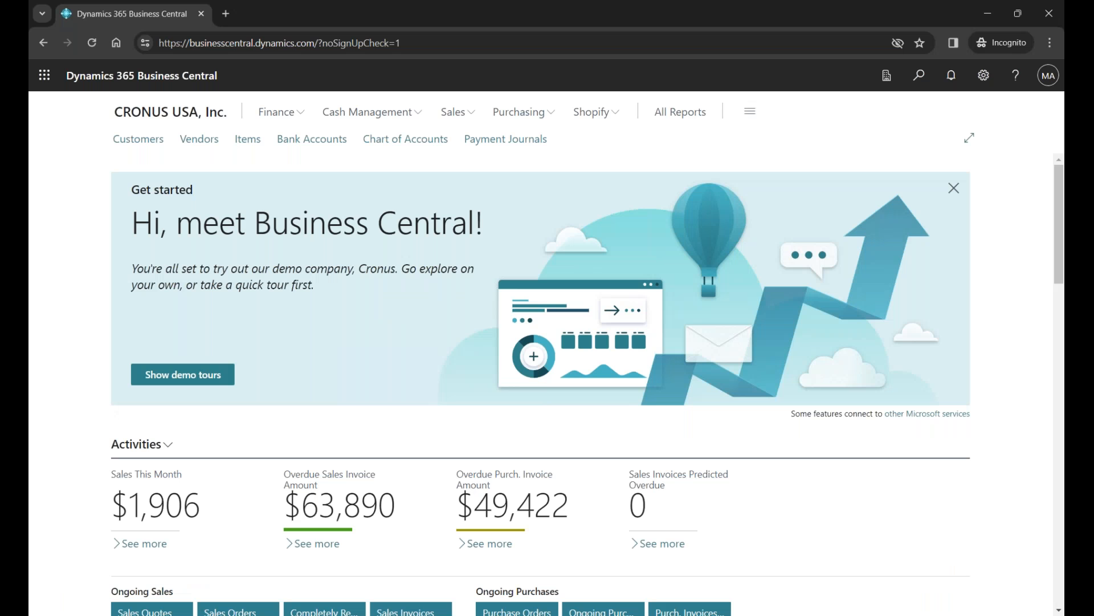
# - Open the bookmarked Payment Journals page and view the batches available for the Batch Name
pyautogui.click(515, 138)
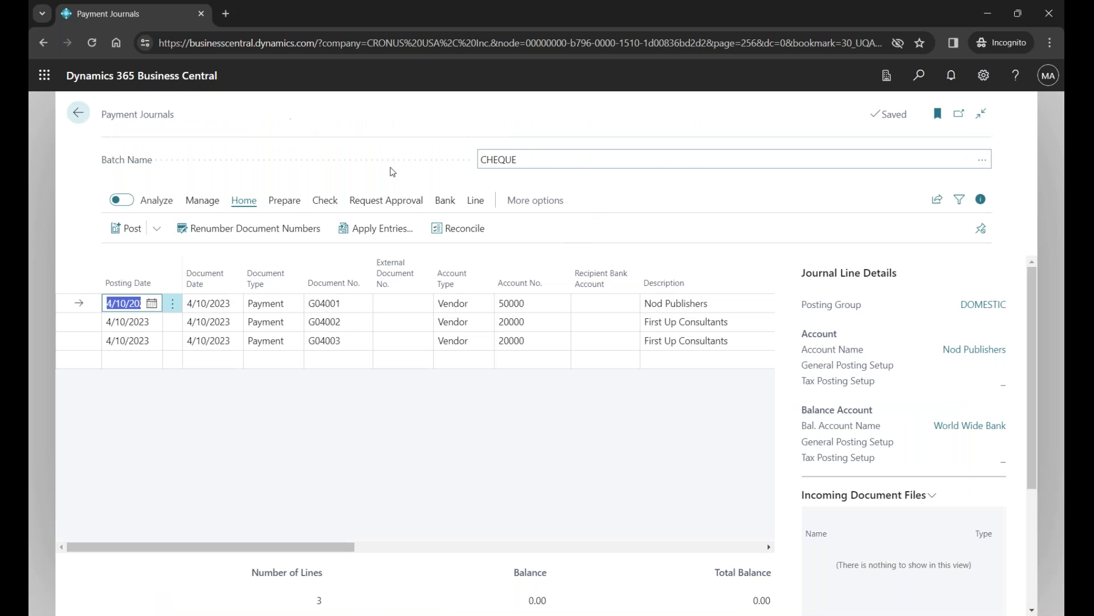
pyautogui.click(988, 162)
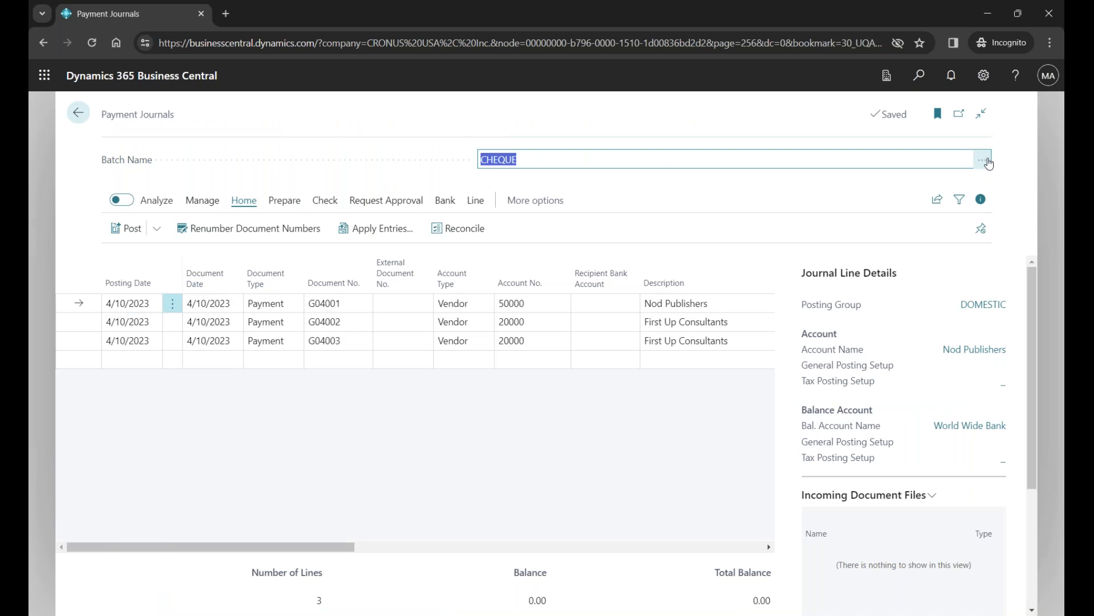
pyautogui.click(984, 161)
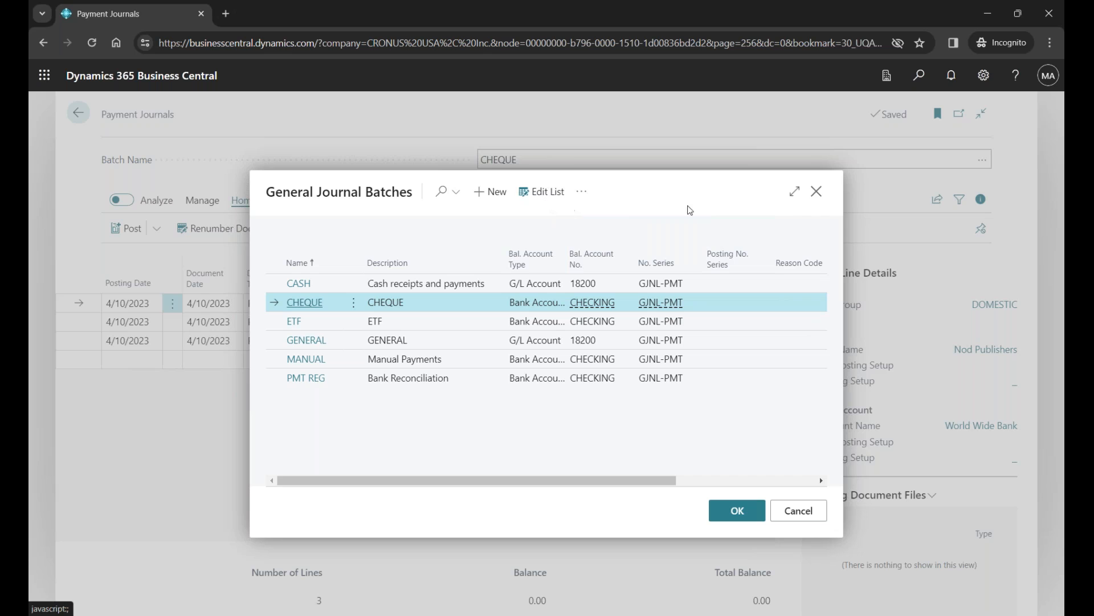
pyautogui.click(817, 191)
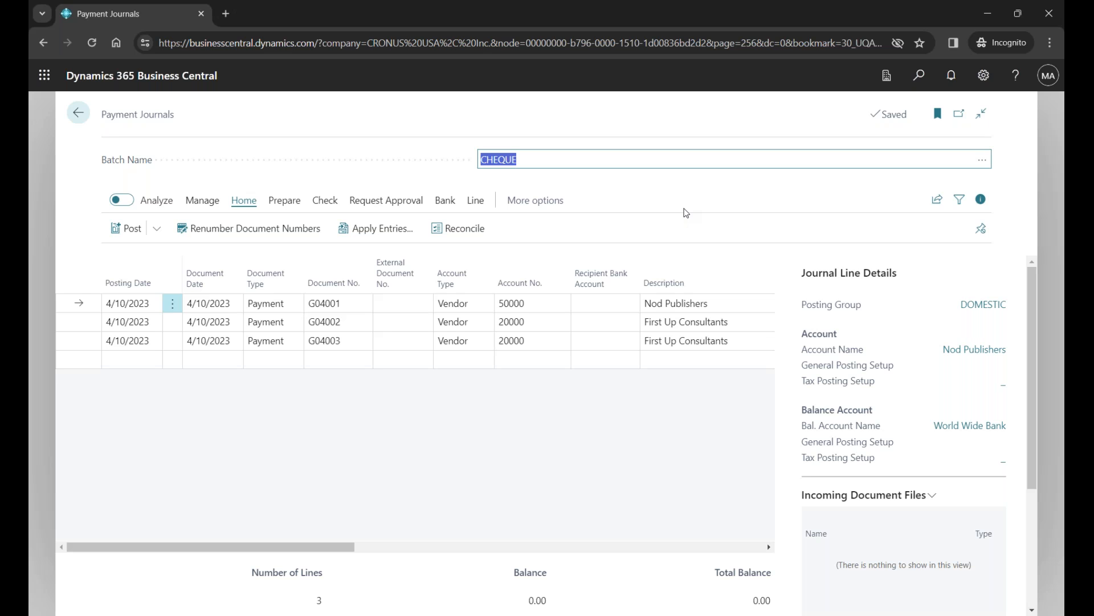
# - Reopen the General Journal Batches list for editing and add a new batch named RWJAN24
pyautogui.click(981, 163)
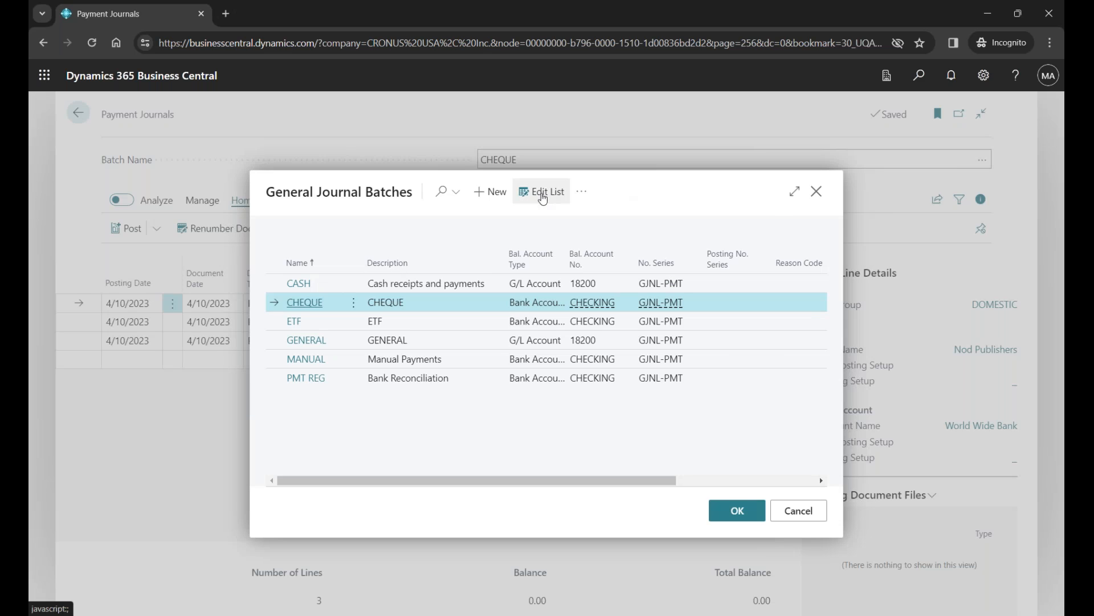
pyautogui.click(541, 194)
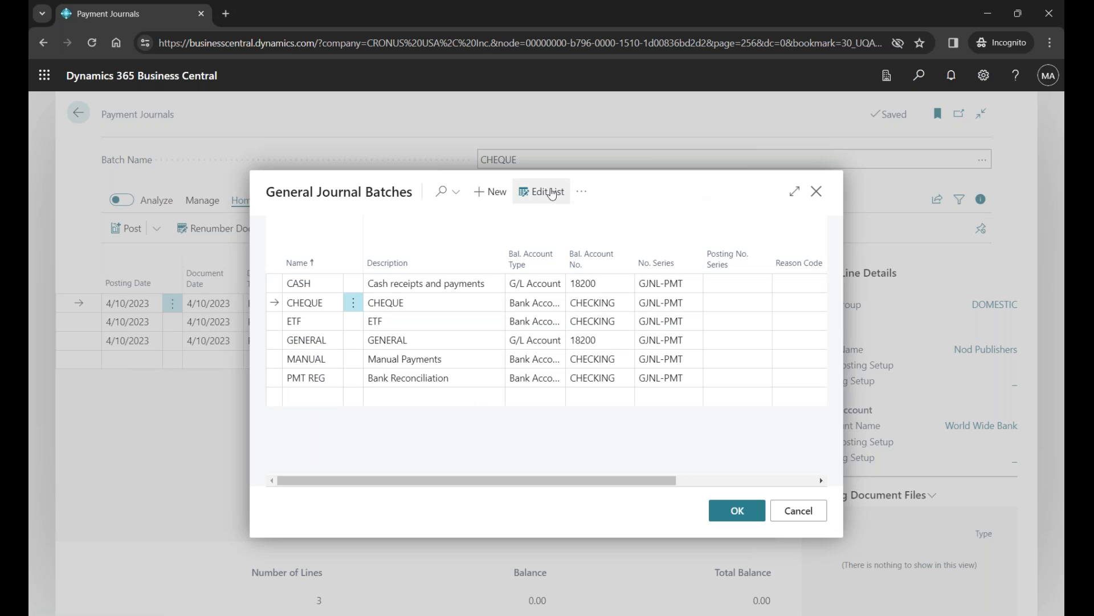
pyautogui.click(325, 288)
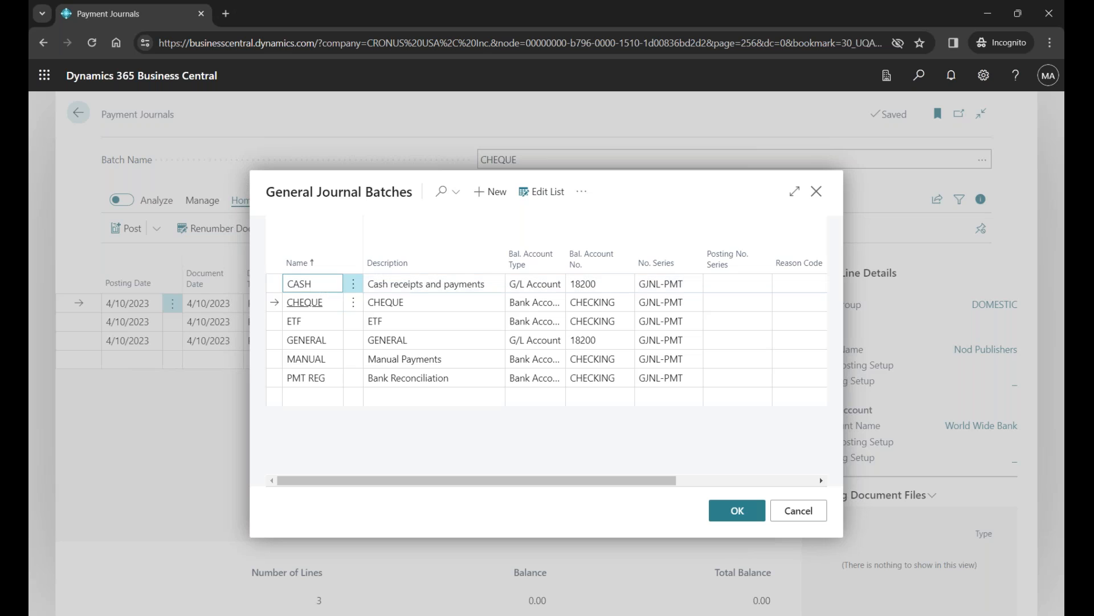
pyautogui.click(322, 284)
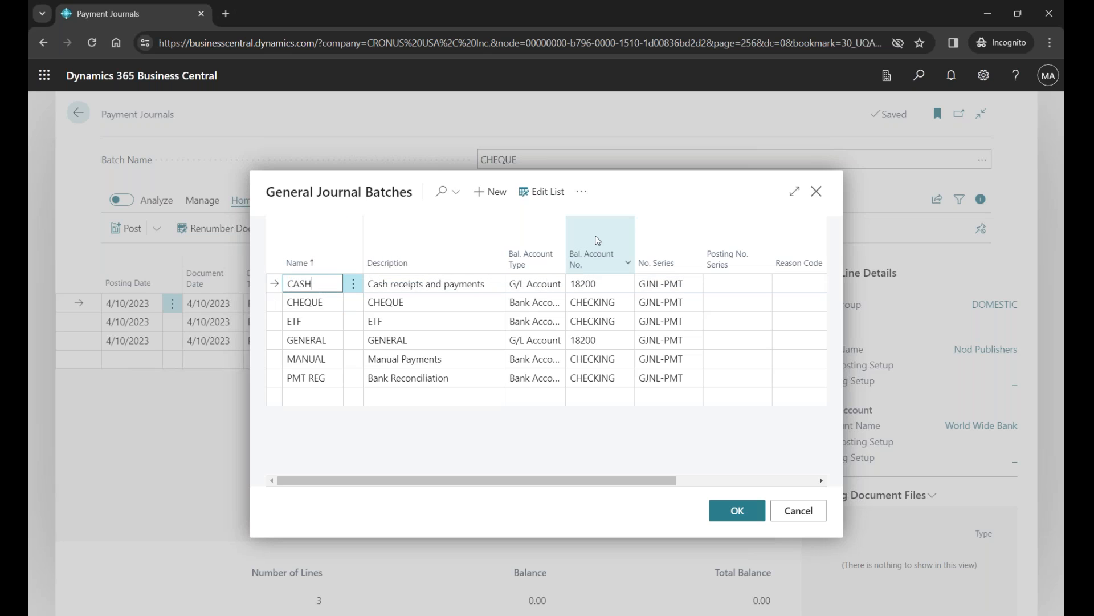
pyautogui.moveTo(595, 235)
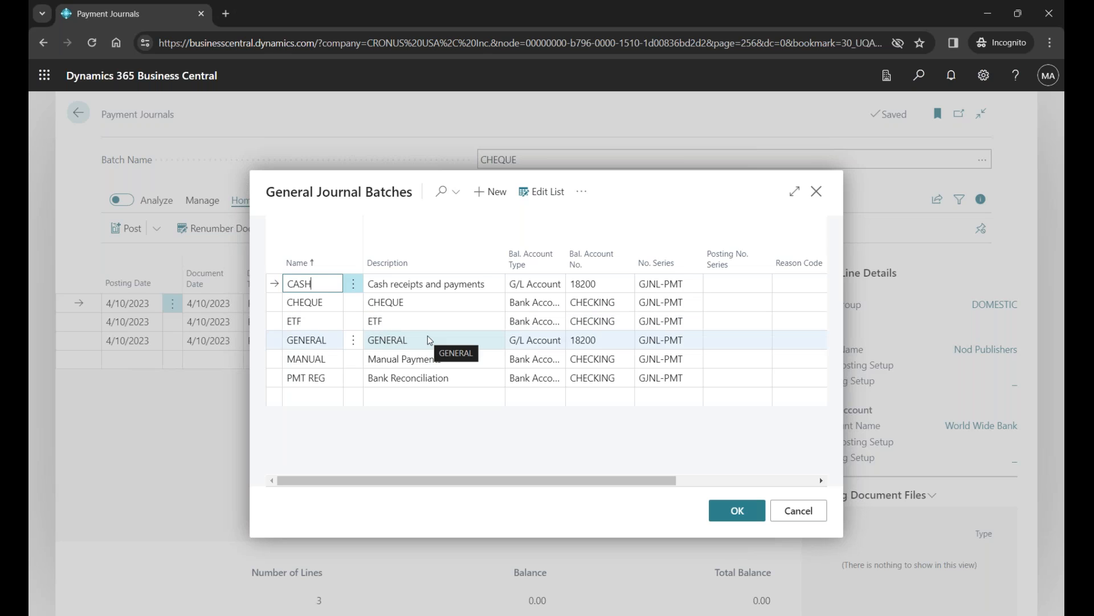
pyautogui.click(322, 402)
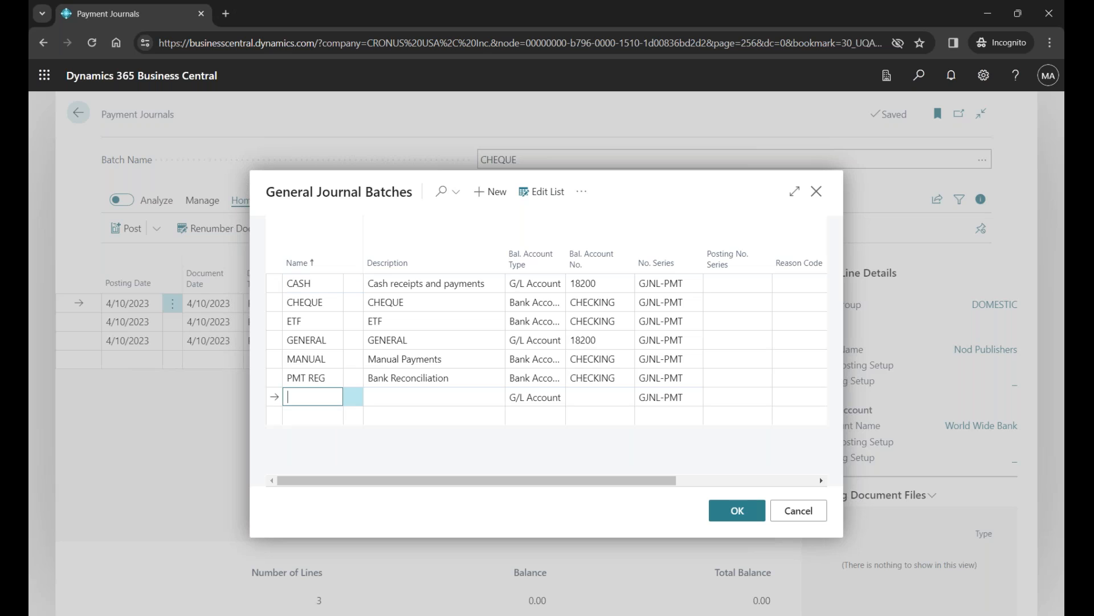
# - Fill in the RWJAN24 batch's description with the batch owner's first name in possessive form followed by "Jan 2024 Payment"
pyautogui.write('RWJAN24')
pyautogui.press('Tab')
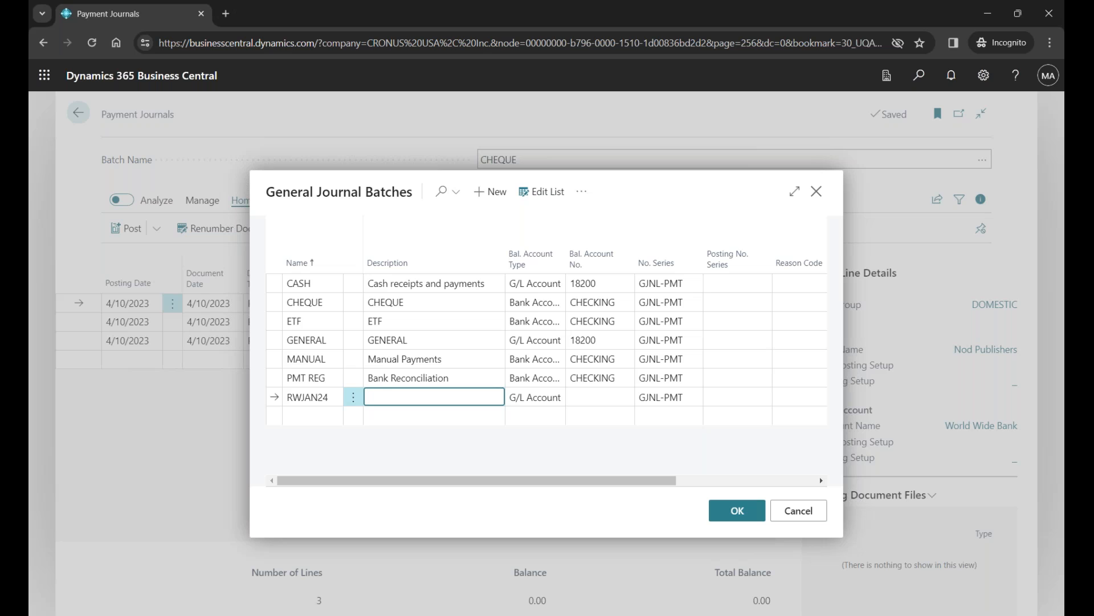
pyautogui.write("Ray's Jan 2024 Paymement")
pyautogui.press('Tab')
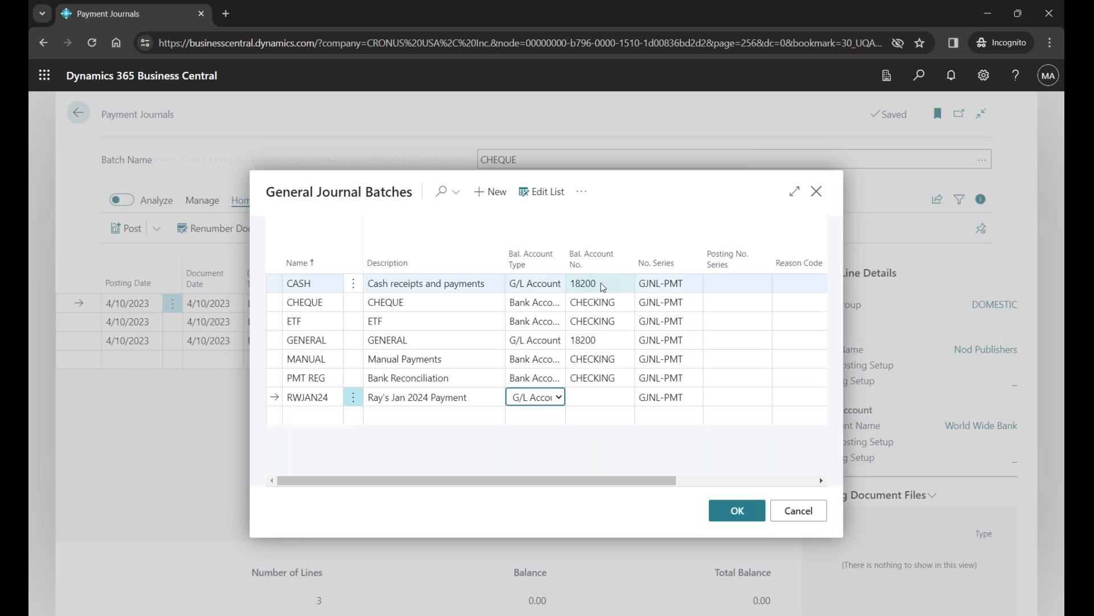
# - Set the RWJAN24 batch's balancing account type to Bank Account and its number to CHECKING, and load the batch into the payment journal
pyautogui.click(560, 398)
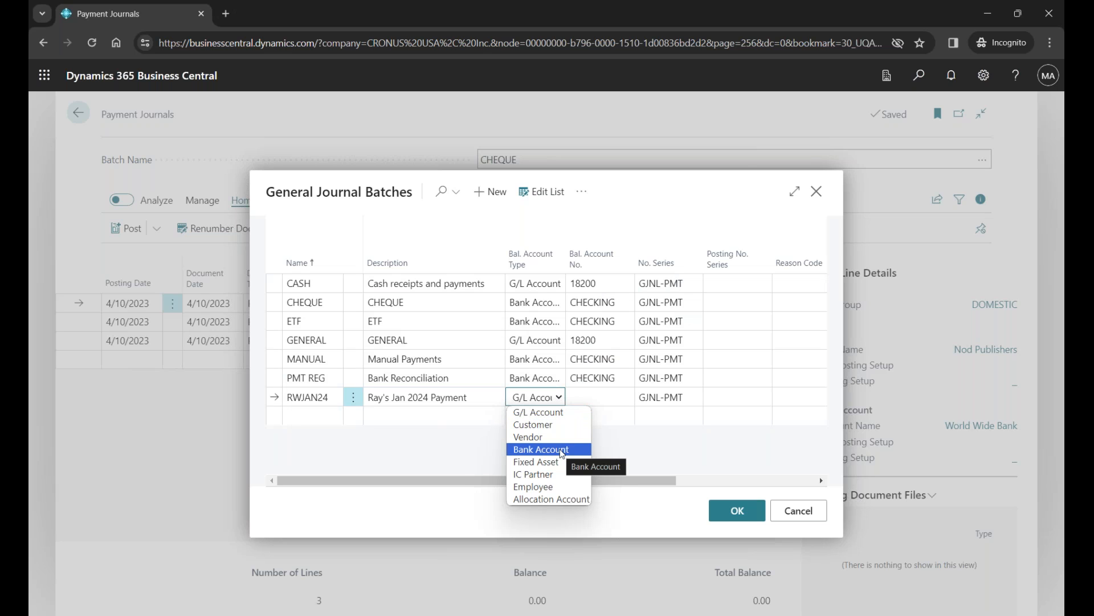
pyautogui.click(562, 450)
pyautogui.click(605, 397)
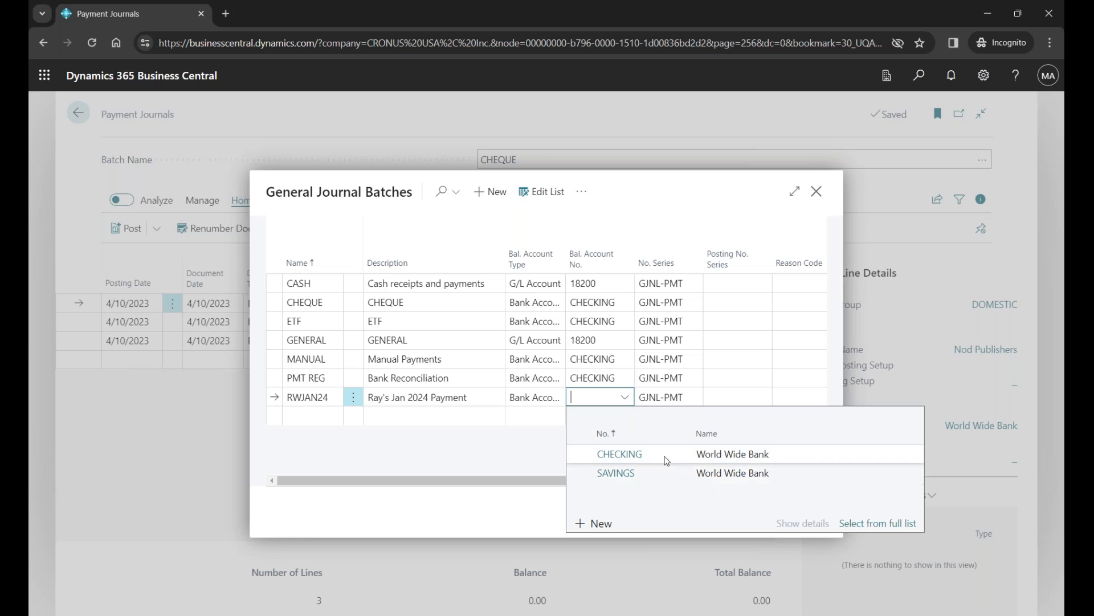
pyautogui.click(665, 456)
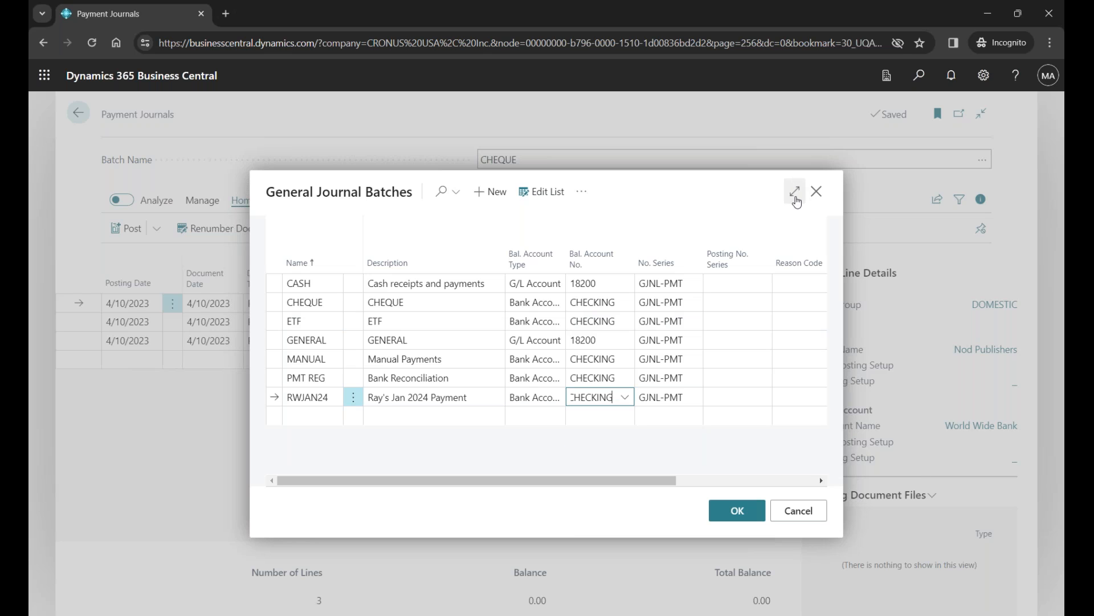
pyautogui.click(795, 192)
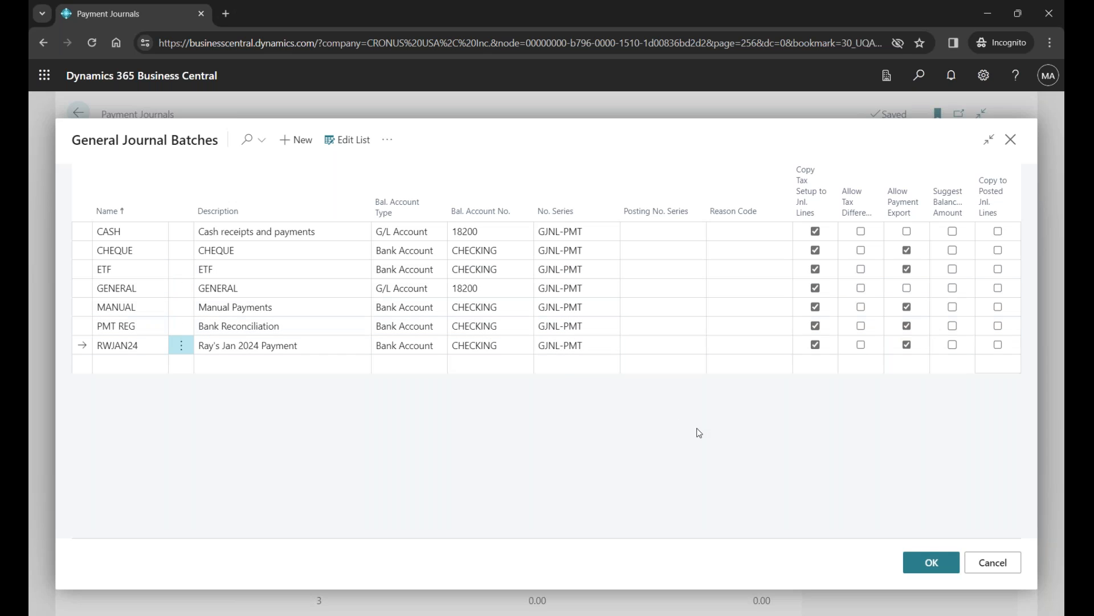
pyautogui.click(924, 568)
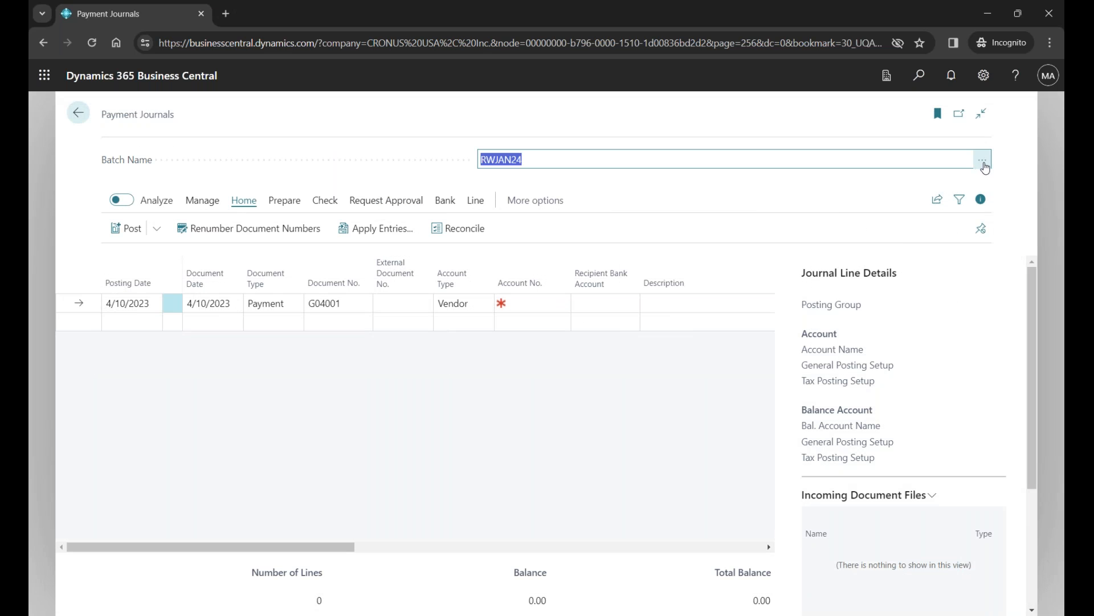
# - Switch the payment journal to the CHEQUE batch
pyautogui.click(984, 164)
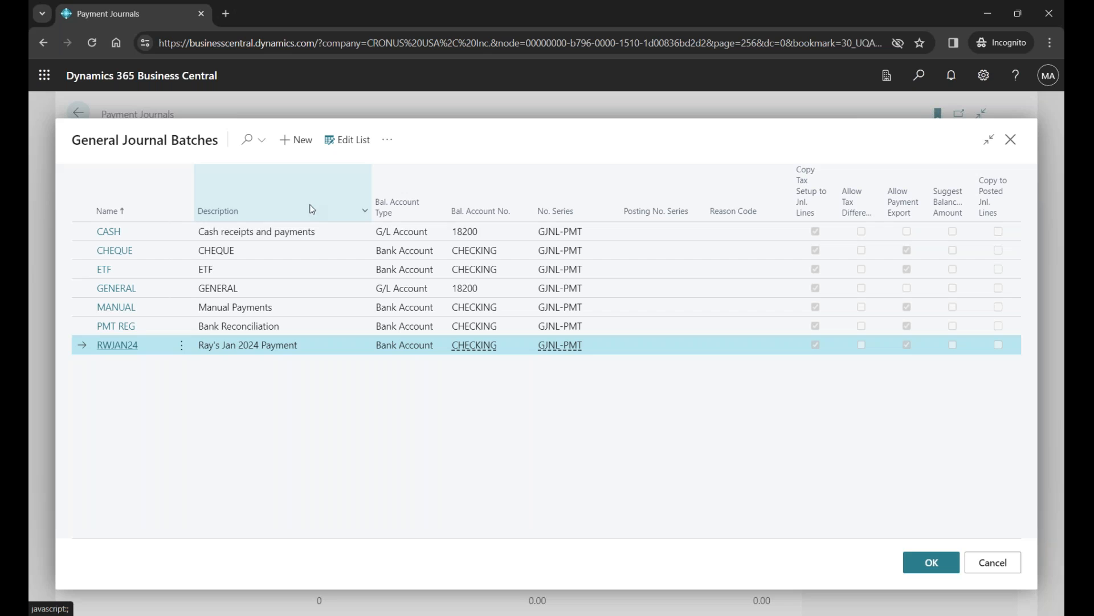
pyautogui.doubleClick(287, 248)
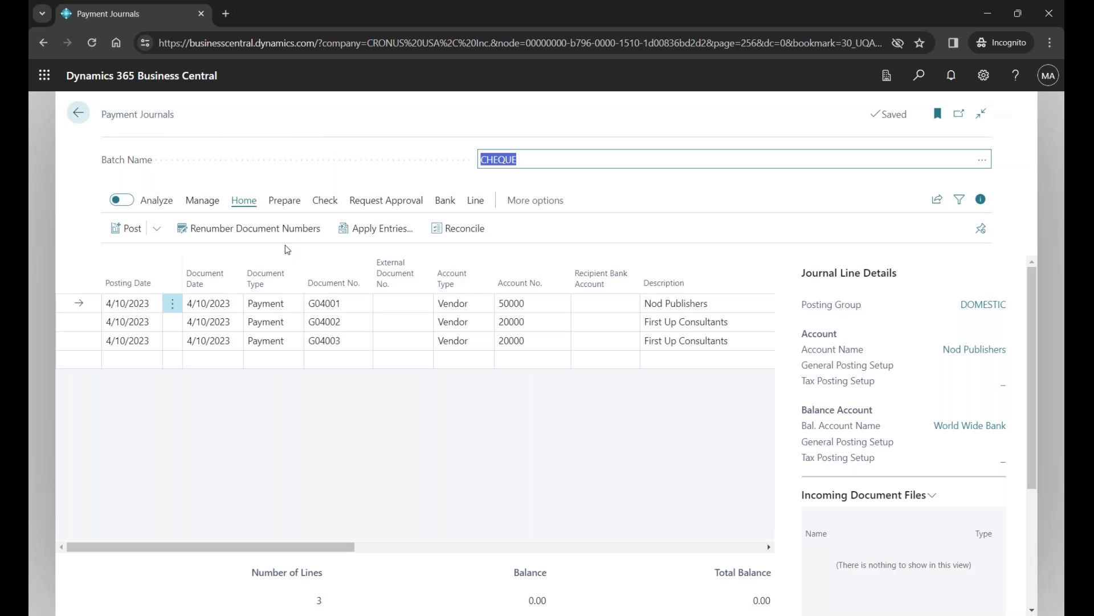
pyautogui.moveTo(509, 263)
# - Switch to the PowerPoint slide show, advance to the Printing Checks slide, and return to Business Central
pyautogui.hotkey('alt', 'Tab')
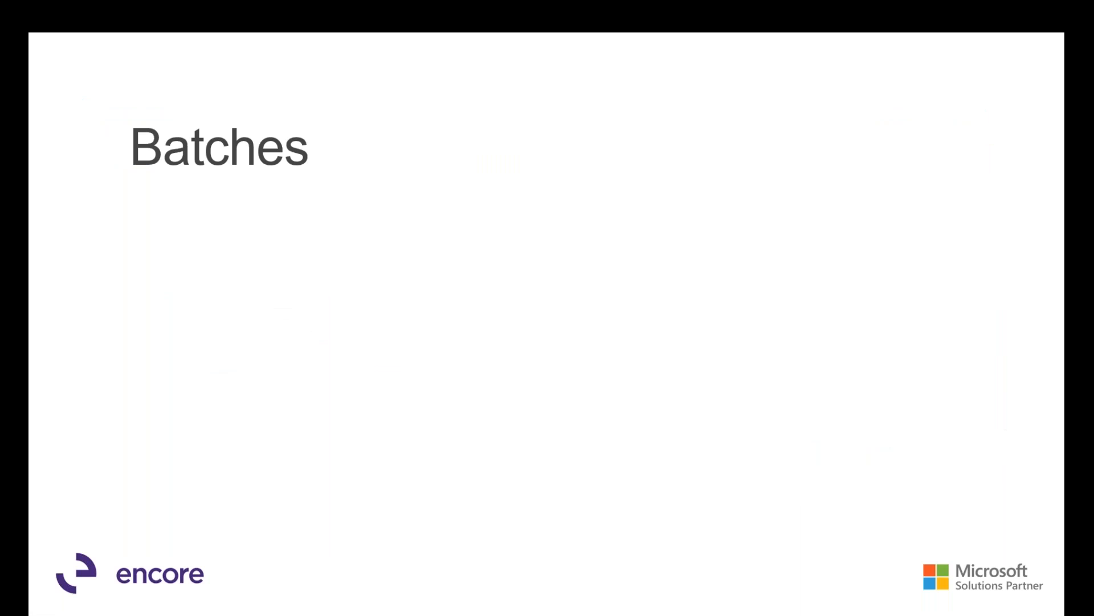
pyautogui.press('Right')
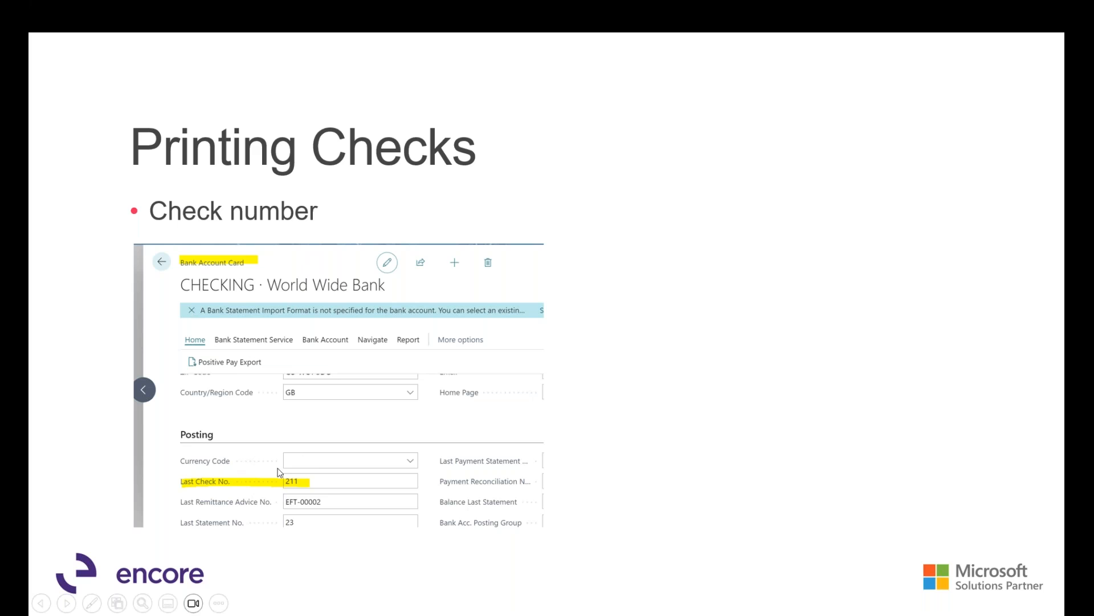
pyautogui.hotkey('alt', 'Tab')
pyautogui.hotkey('alt', 'Tab')
pyautogui.hotkey('alt', 'Tab')
pyautogui.hotkey('alt', 'Tab')
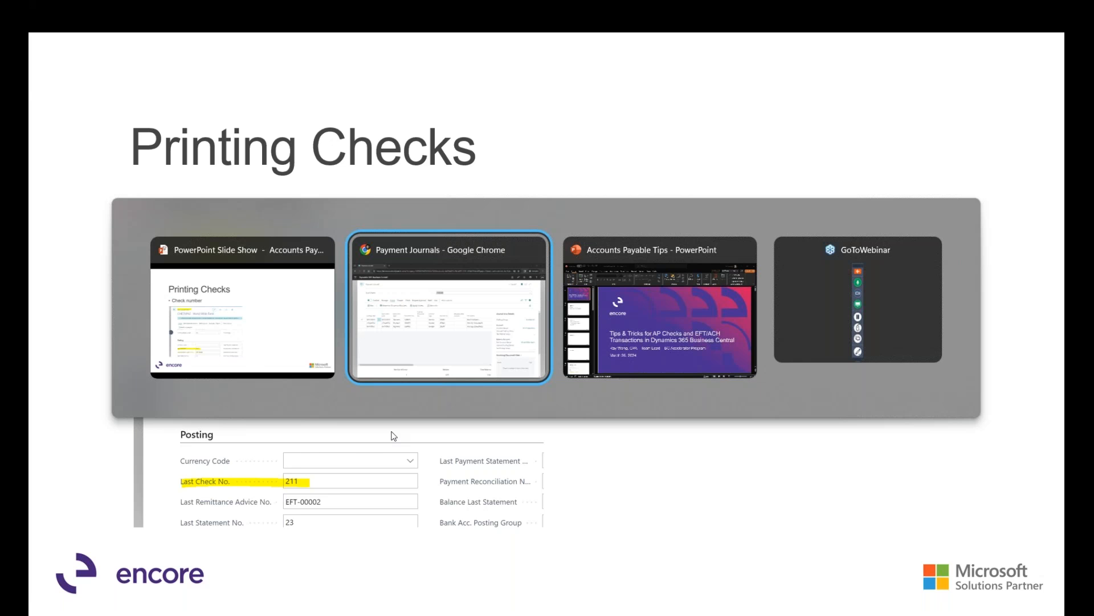
pyautogui.hotkey('alt', 'Tab')
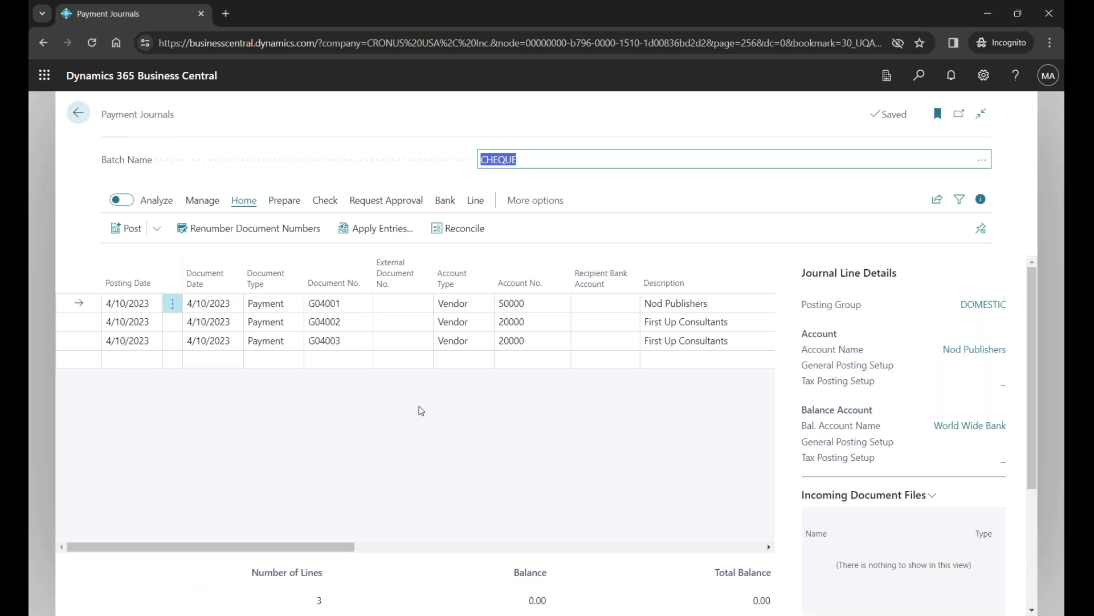
# - Search for bank accounts, open the CHECKING bank account card, and check its Last Check No. in the Posting section
pyautogui.click(920, 75)
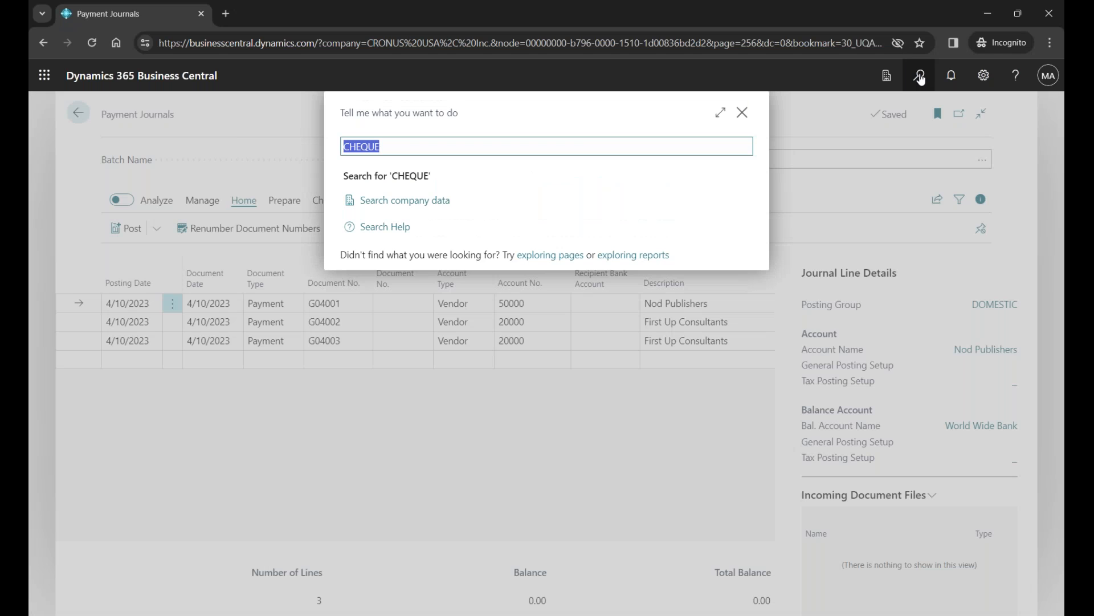
pyautogui.write('bank accounts')
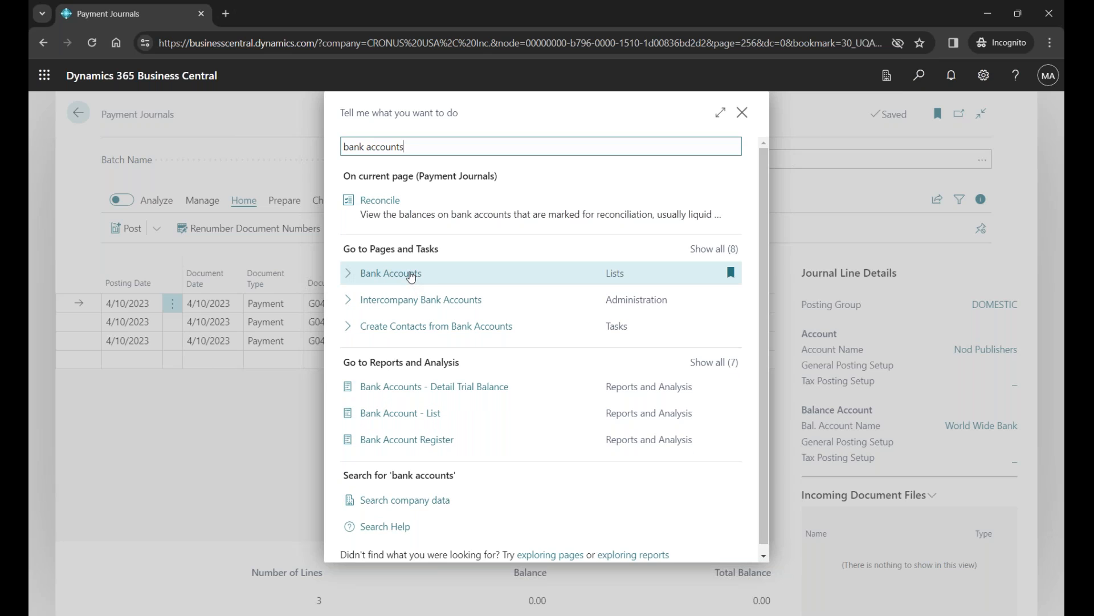
pyautogui.click(410, 276)
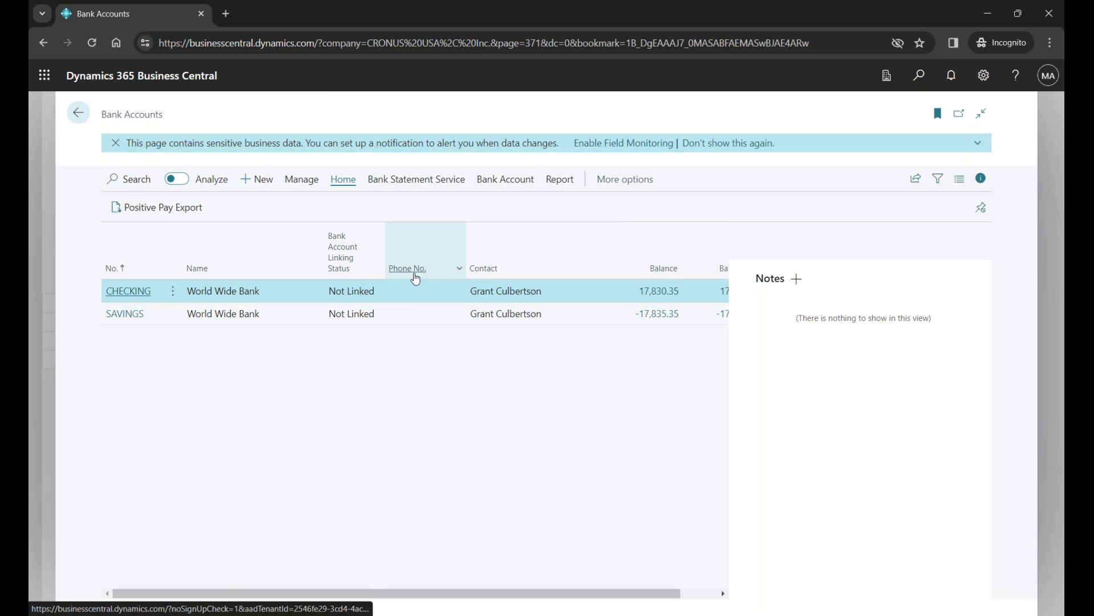
pyautogui.click(140, 292)
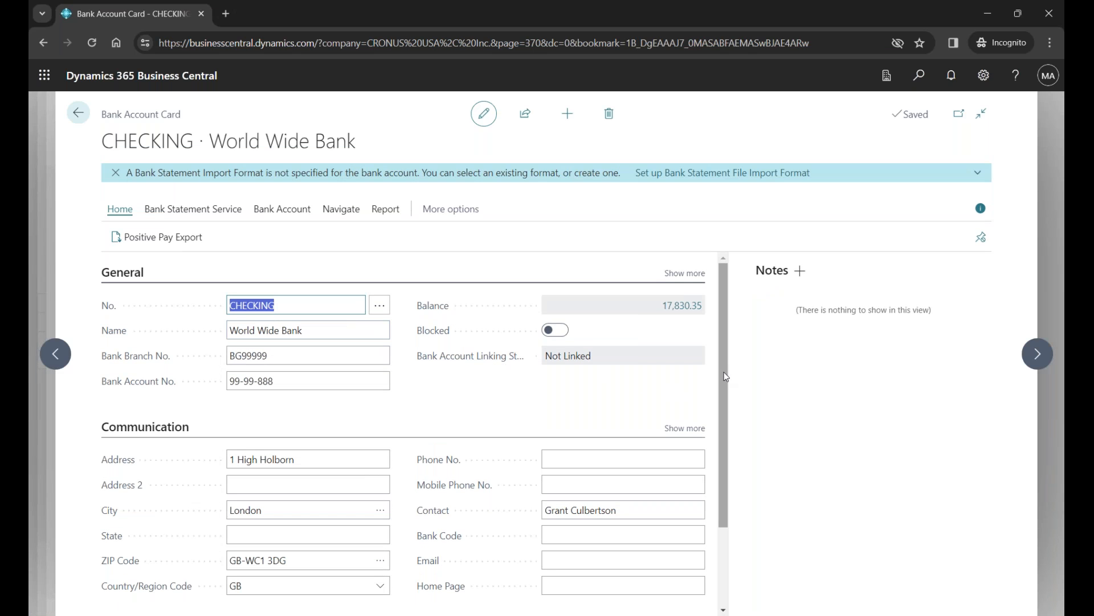
pyautogui.scroll(-3, 723, 377)
pyautogui.click(135, 531)
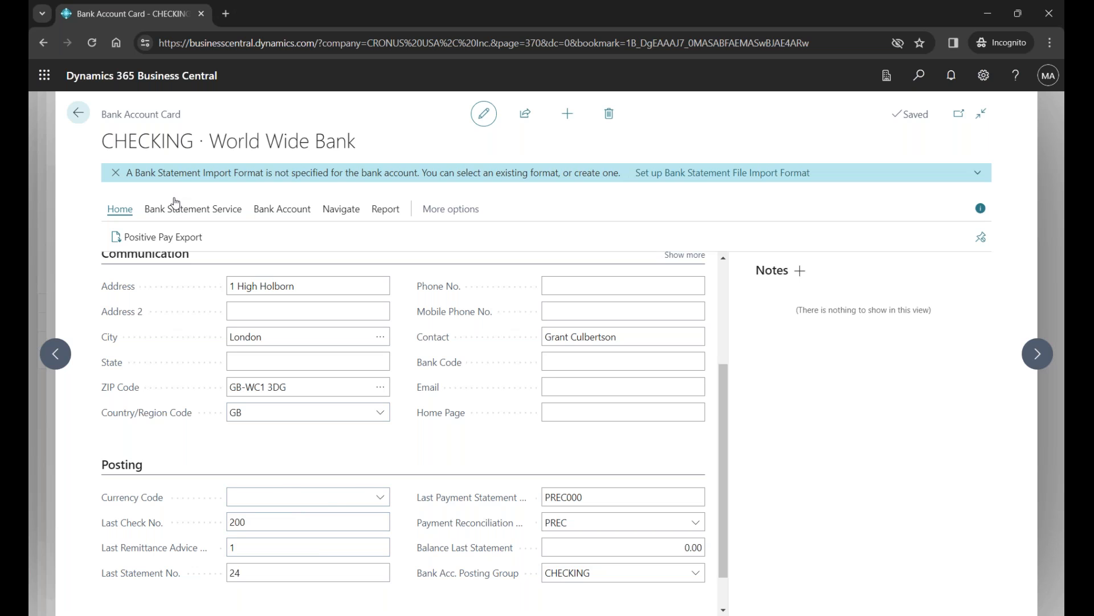
# - Return from the bank account card to the CHEQUE payment journal and check the lines' Bal. Account No. column
pyautogui.click(78, 112)
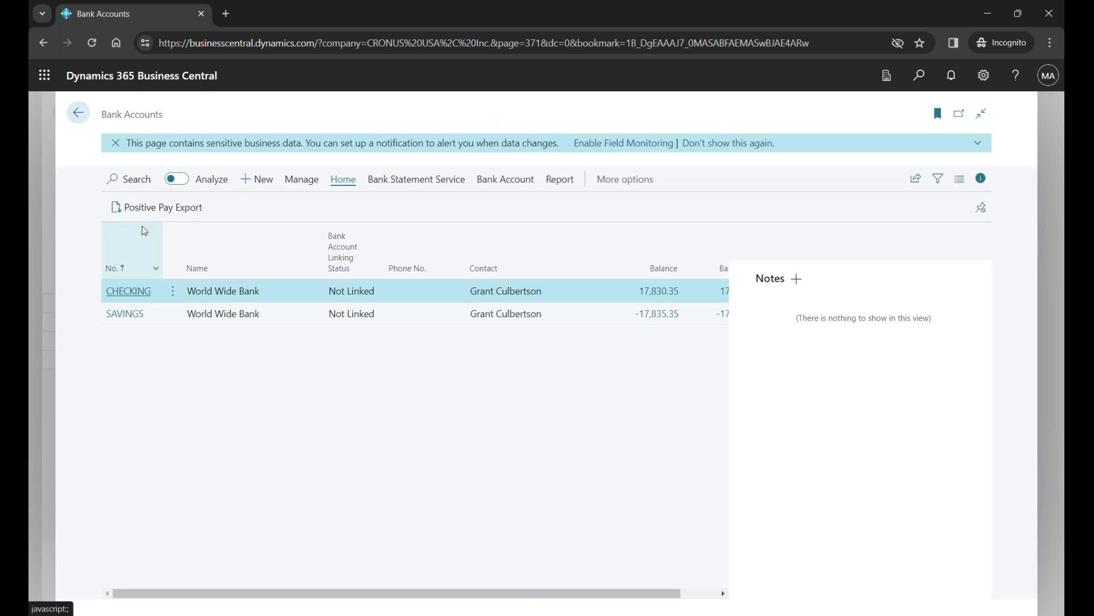
pyautogui.click(78, 112)
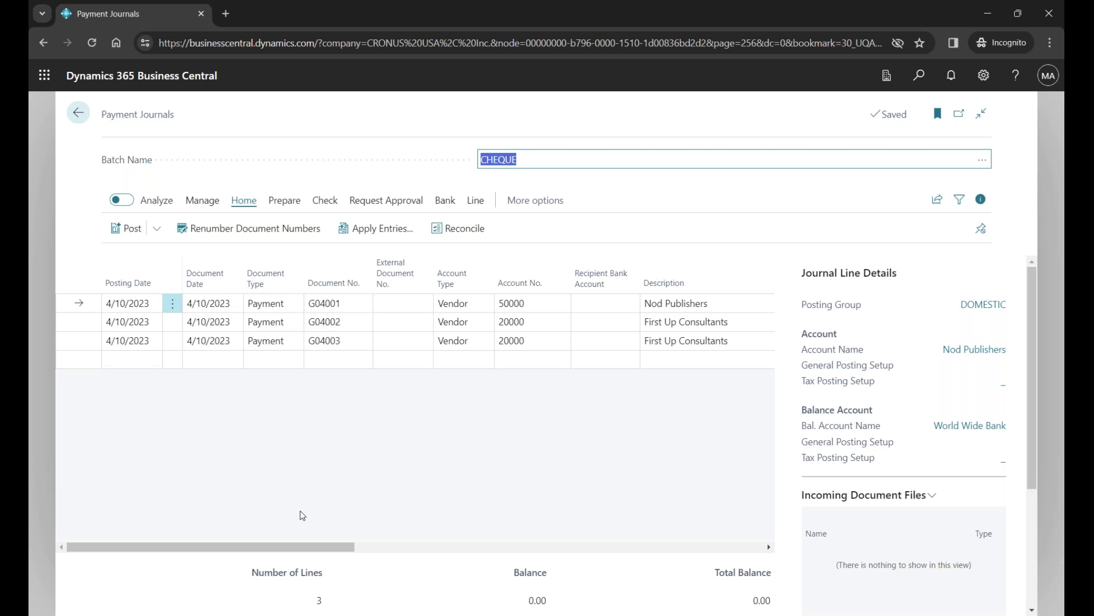
pyautogui.moveTo(302, 546); pyautogui.dragTo(557, 571)
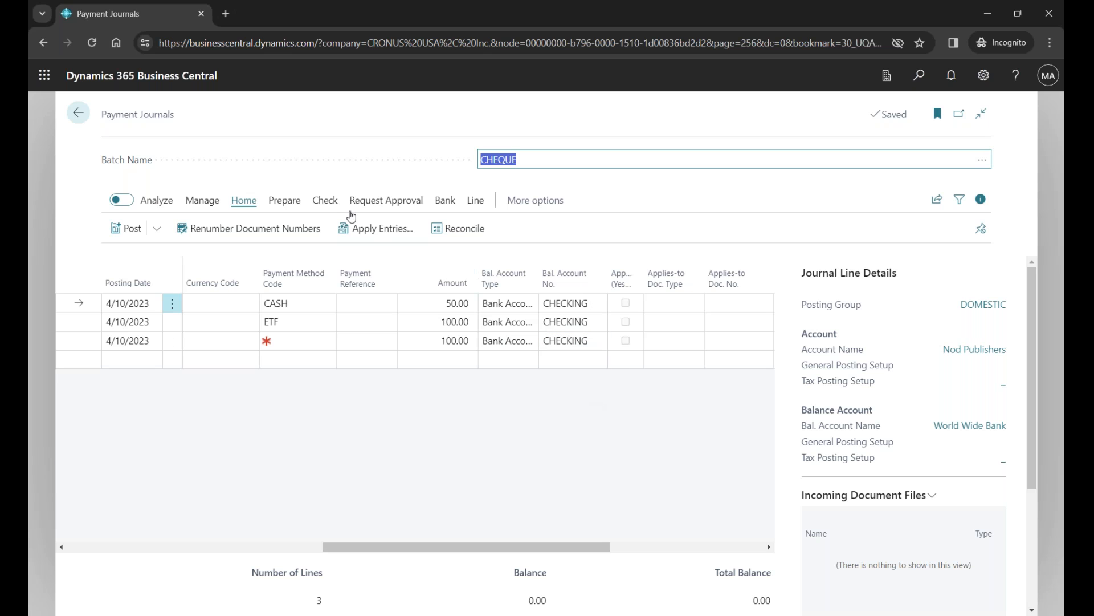
# - Open the CHEQUE batch's check printing options, review the Bank Account choices and Last Check No., and close without printing
pyautogui.click(326, 200)
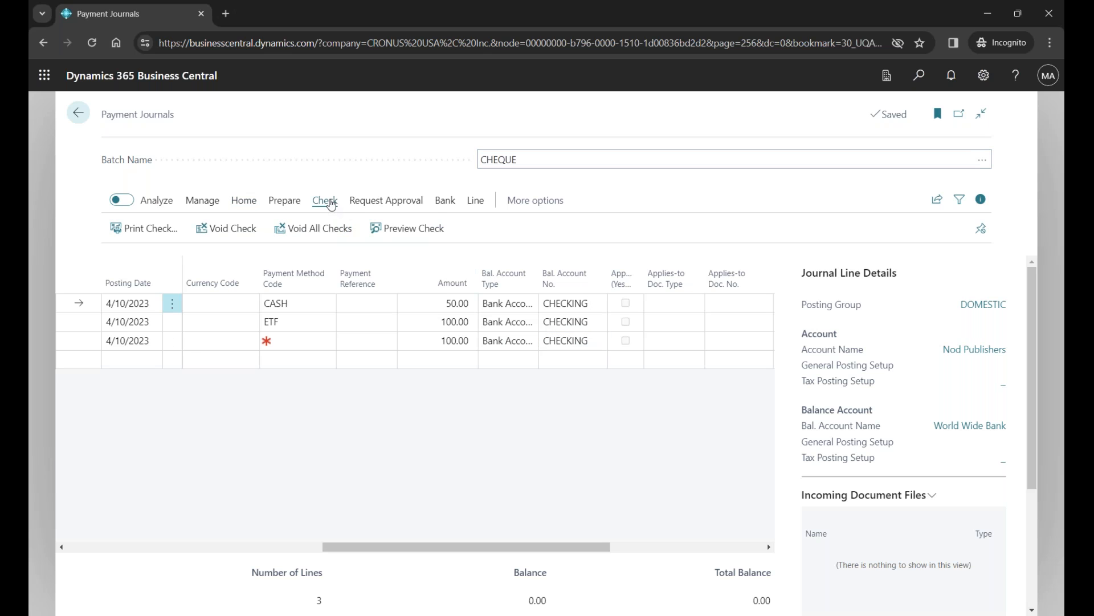
pyautogui.click(166, 231)
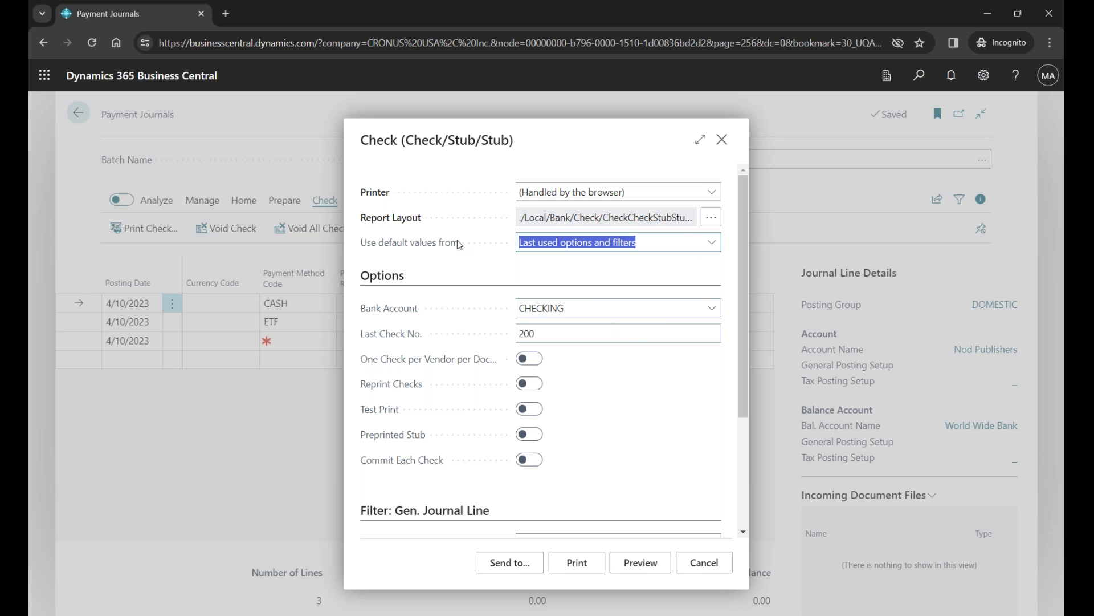
pyautogui.moveTo(369, 250)
pyautogui.click(712, 308)
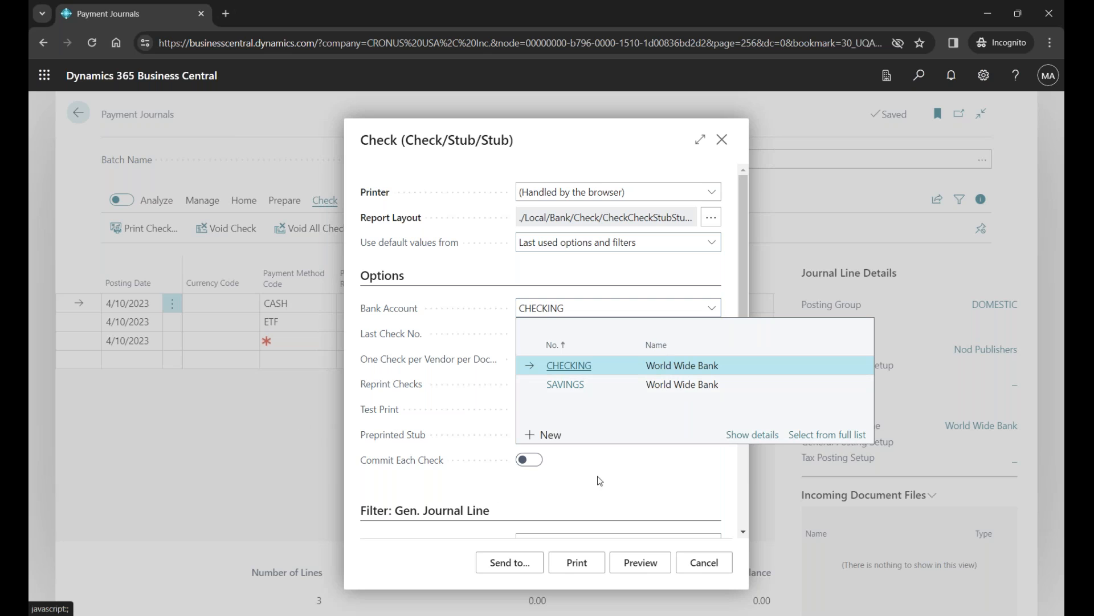
pyautogui.click(623, 475)
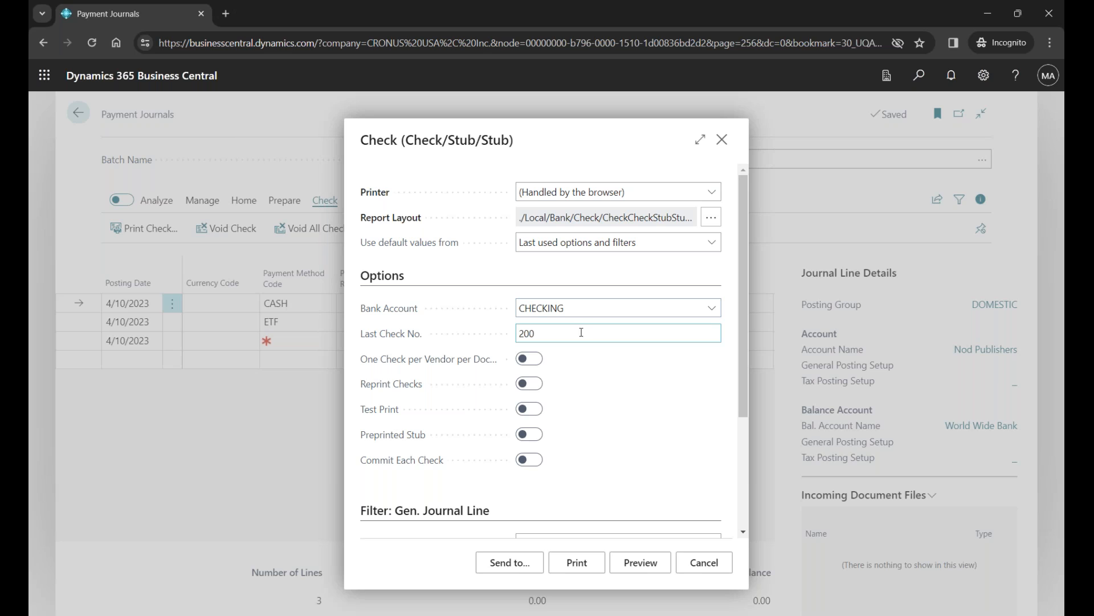
pyautogui.click(542, 332)
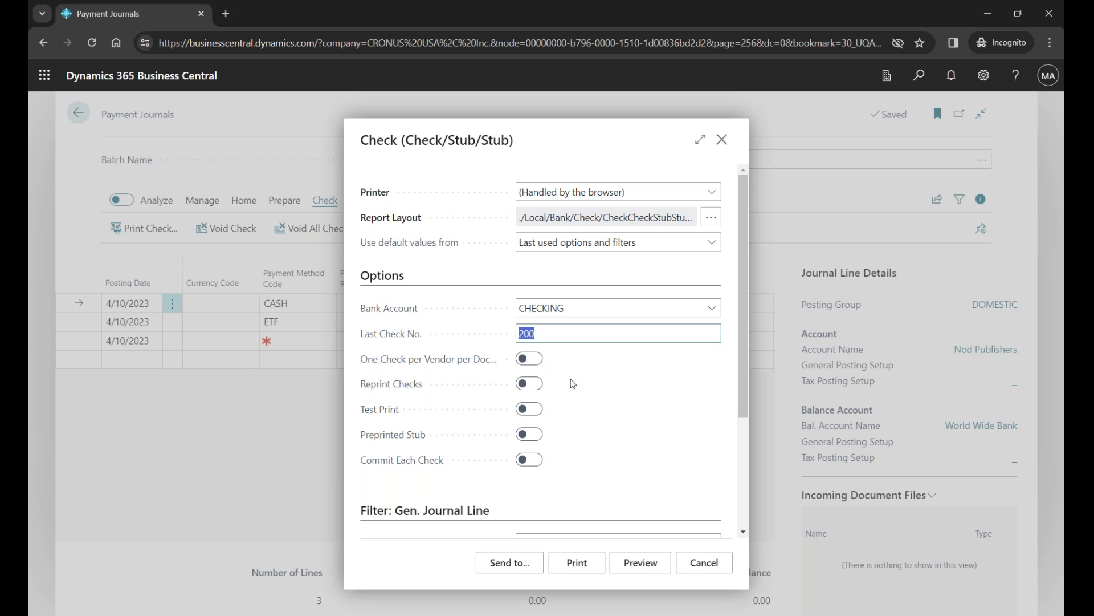
pyautogui.click(720, 142)
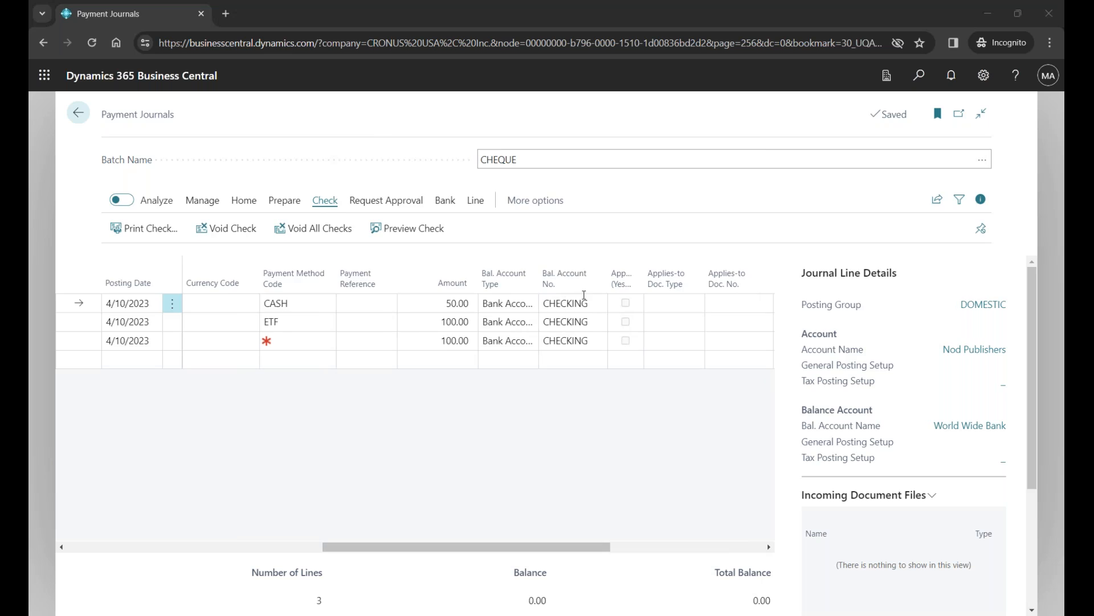
# - Switch to the PowerPoint slide show, advance to the Reprinting Checks slide, and return to Business Central
pyautogui.hotkey('alt', 'Tab')
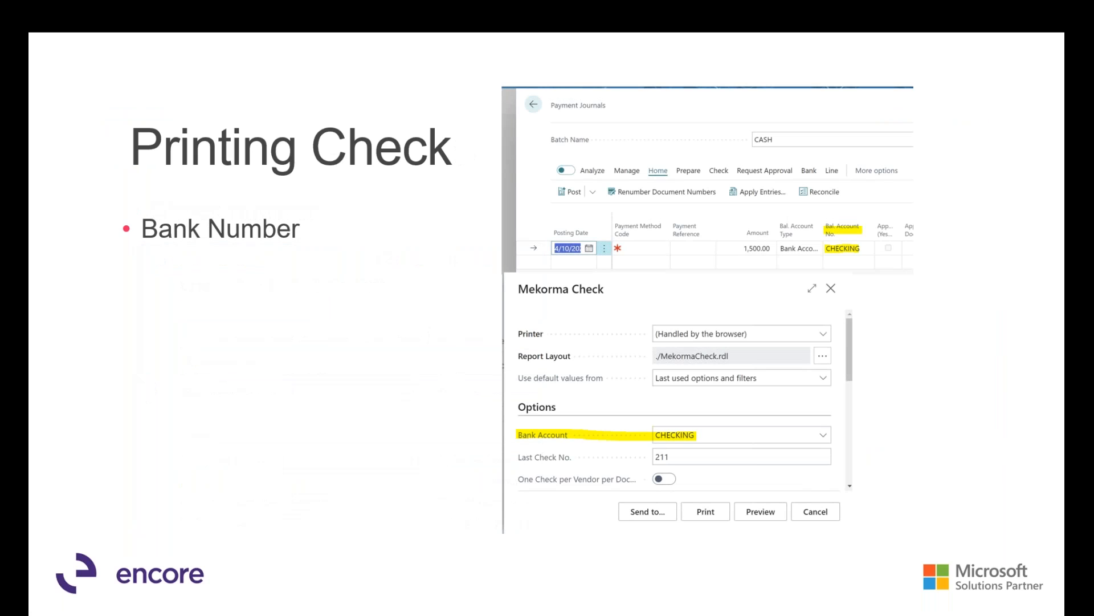
pyautogui.click(635, 388)
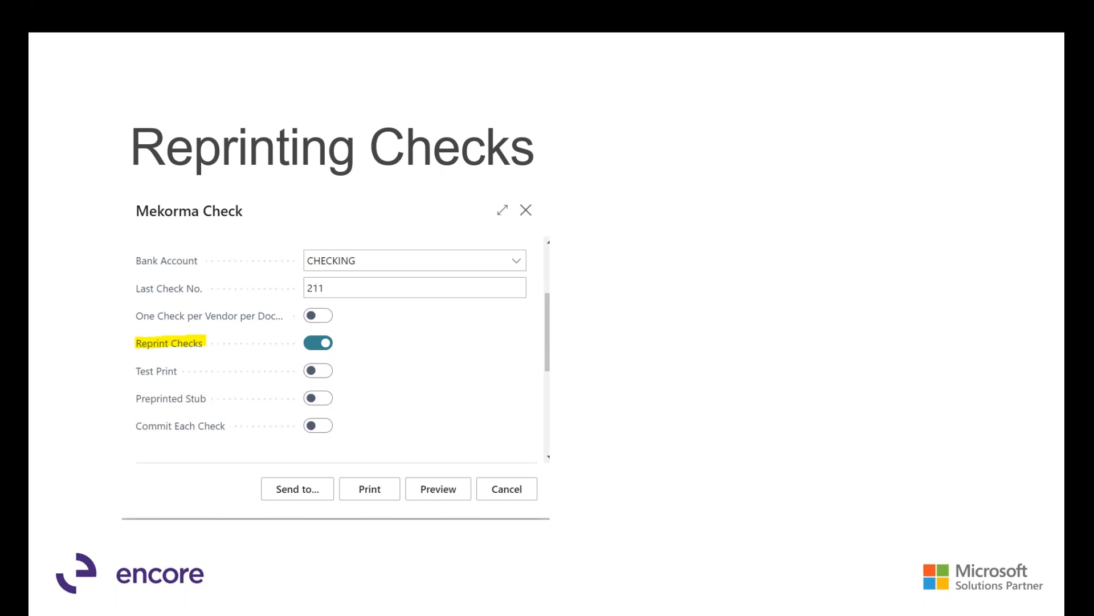
pyautogui.hotkey('alt', 'Tab')
pyautogui.hotkey('alt', 'Tab')
pyautogui.hotkey('alt', 'Tab')
pyautogui.hotkey('alt', 'Tab')
pyautogui.hotkey('alt', 'Tab')
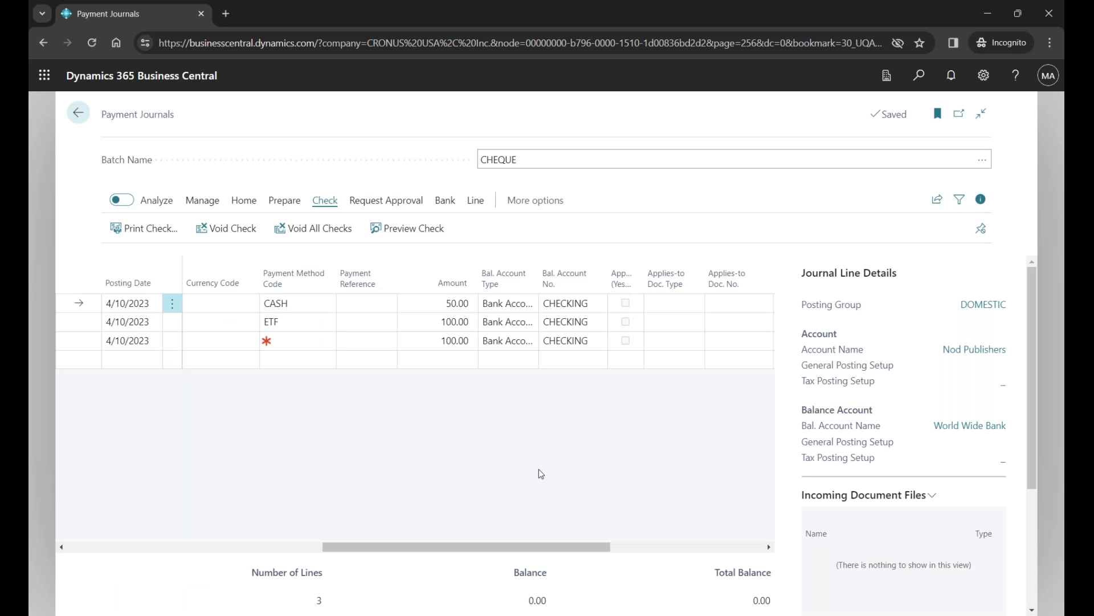
# - Check the journal's Check Printed column and the Reprint Checks option in the check printing options, and close without printing
pyautogui.moveTo(527, 546); pyautogui.dragTo(677, 550)
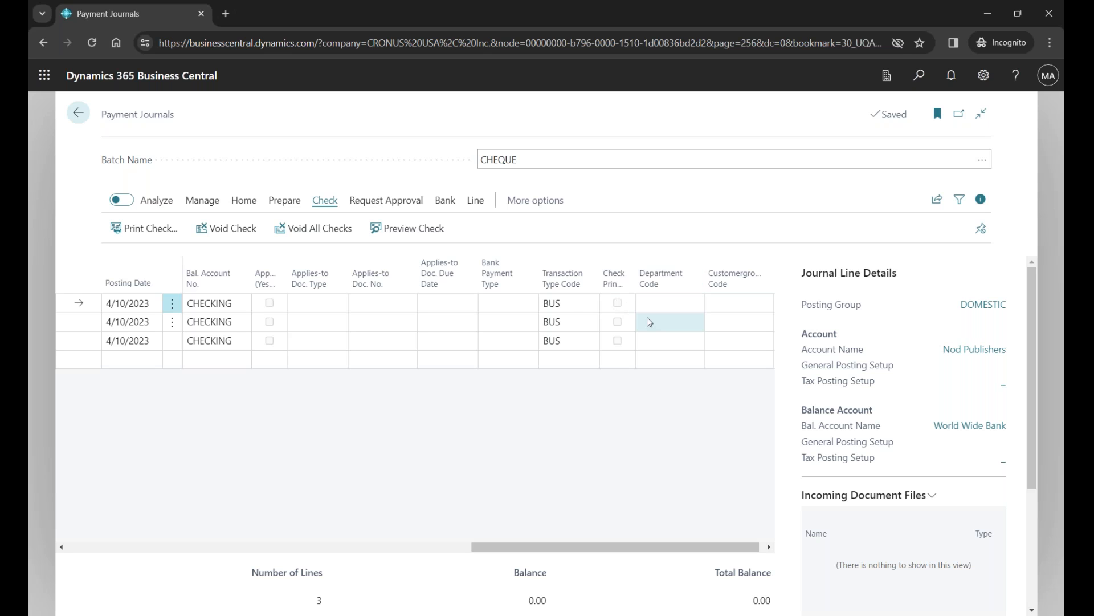
pyautogui.click(147, 228)
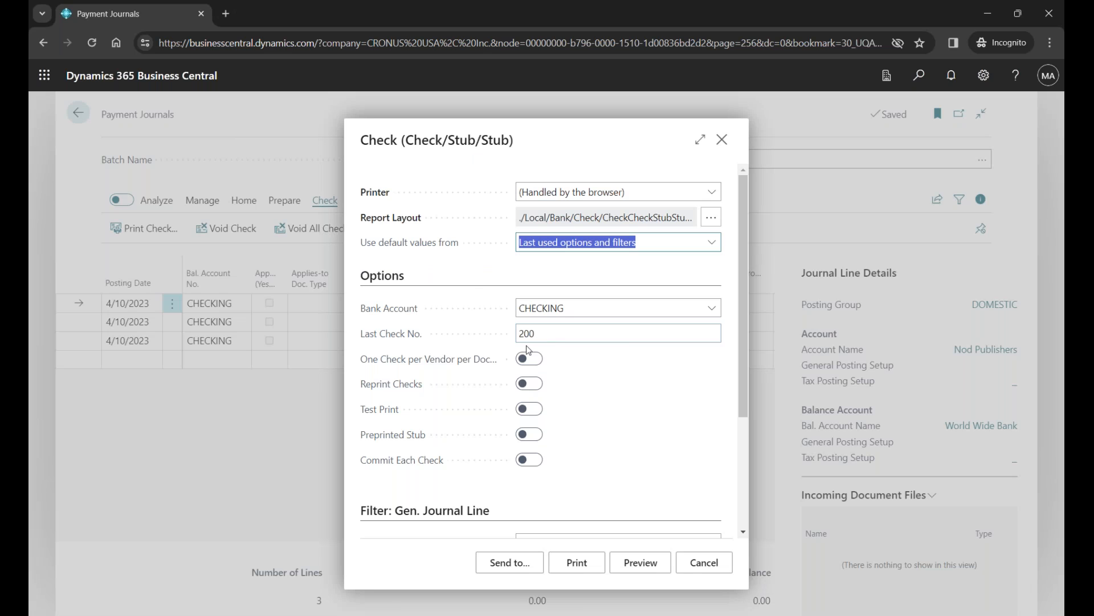
pyautogui.click(530, 385)
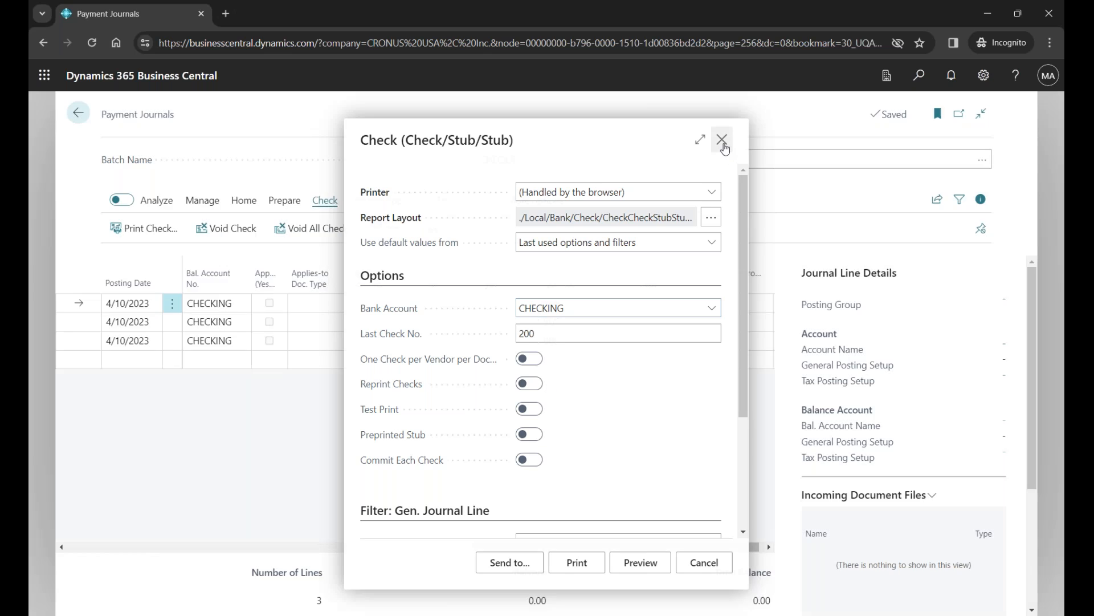
pyautogui.click(723, 143)
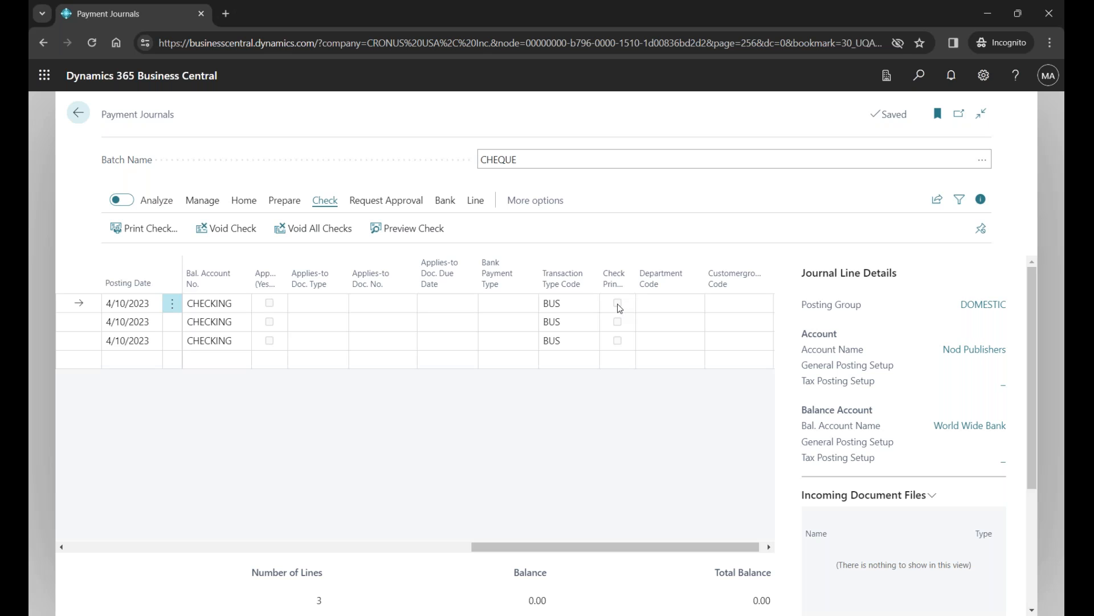
# - Switch to the PowerPoint slide show, advance to the Printing Checks – Multiple Entries slide, and return to Business Central
pyautogui.hotkey('alt', 'Tab')
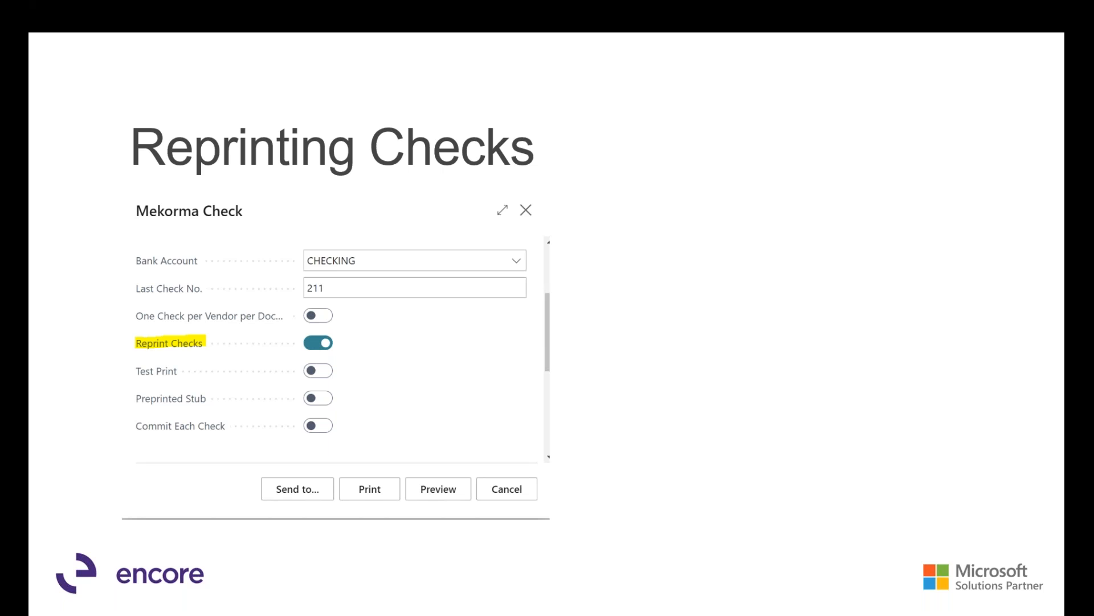
pyautogui.press('Right')
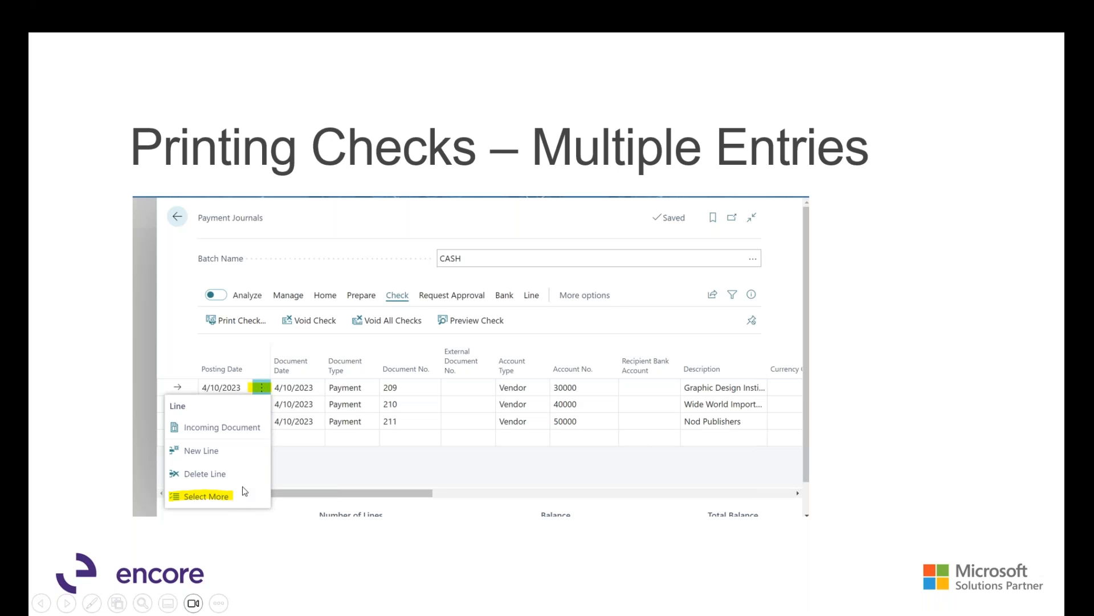
pyautogui.hotkey('alt', 'Tab')
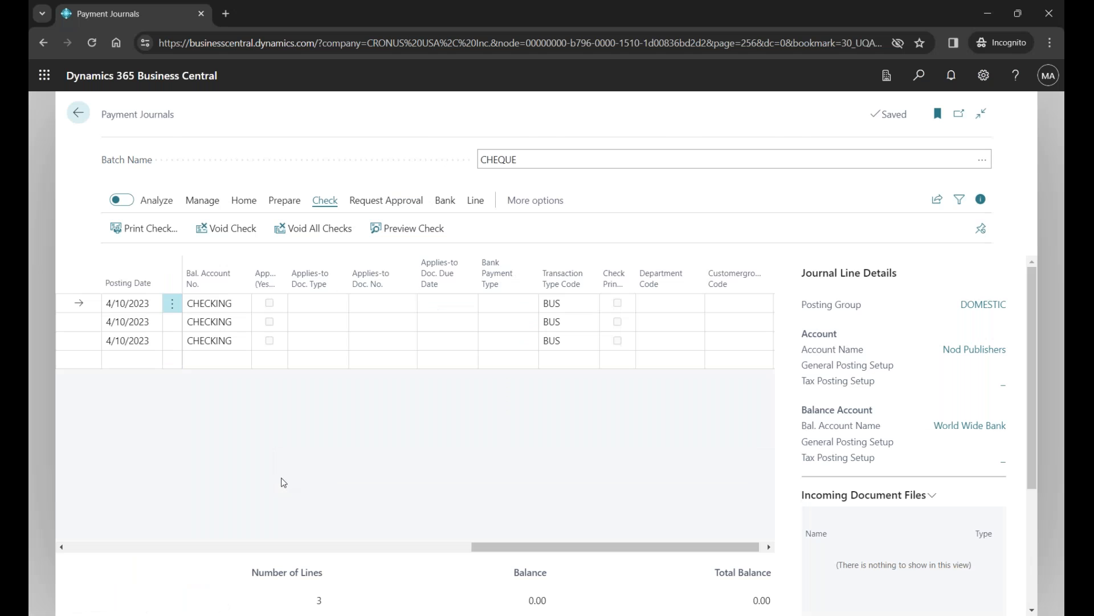
# - Try selecting the first and third payment journal lines together, and clear the multi-line selection
pyautogui.click(172, 303)
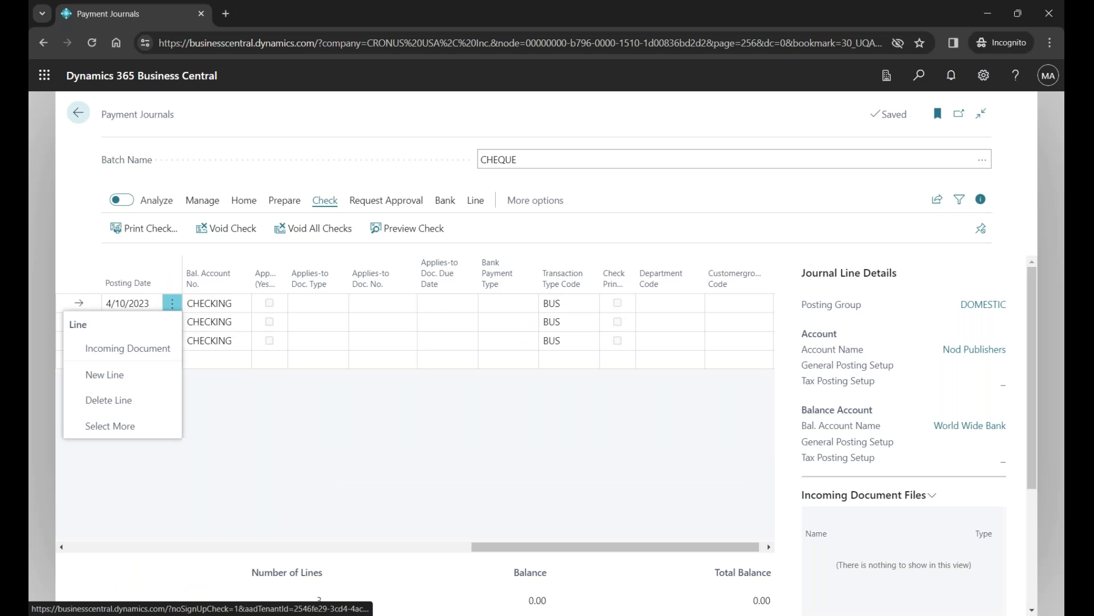
pyautogui.click(149, 425)
pyautogui.click(114, 340)
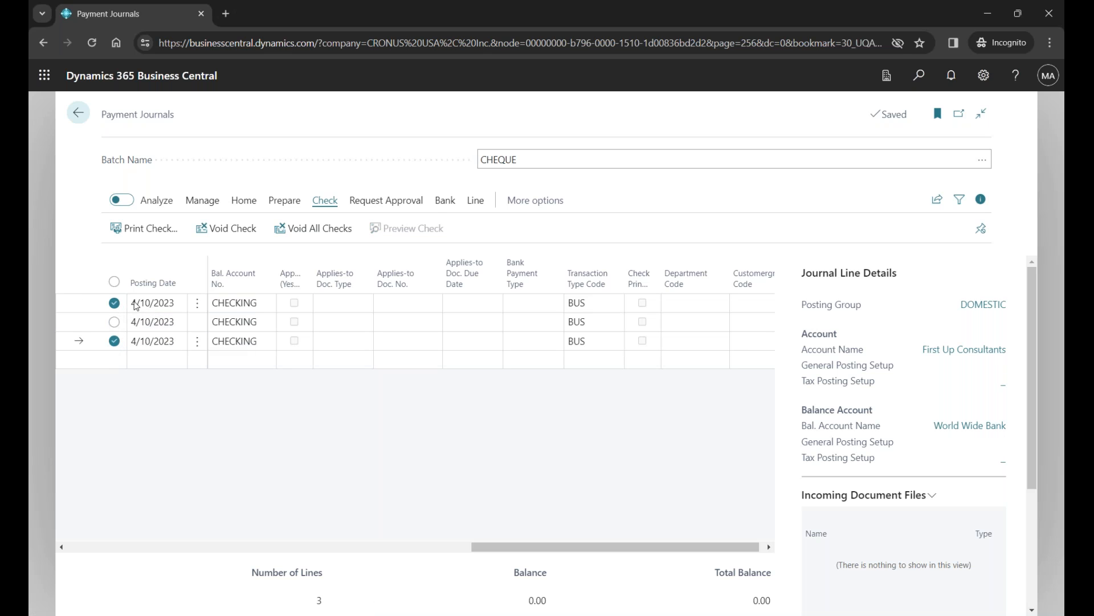
pyautogui.click(114, 302)
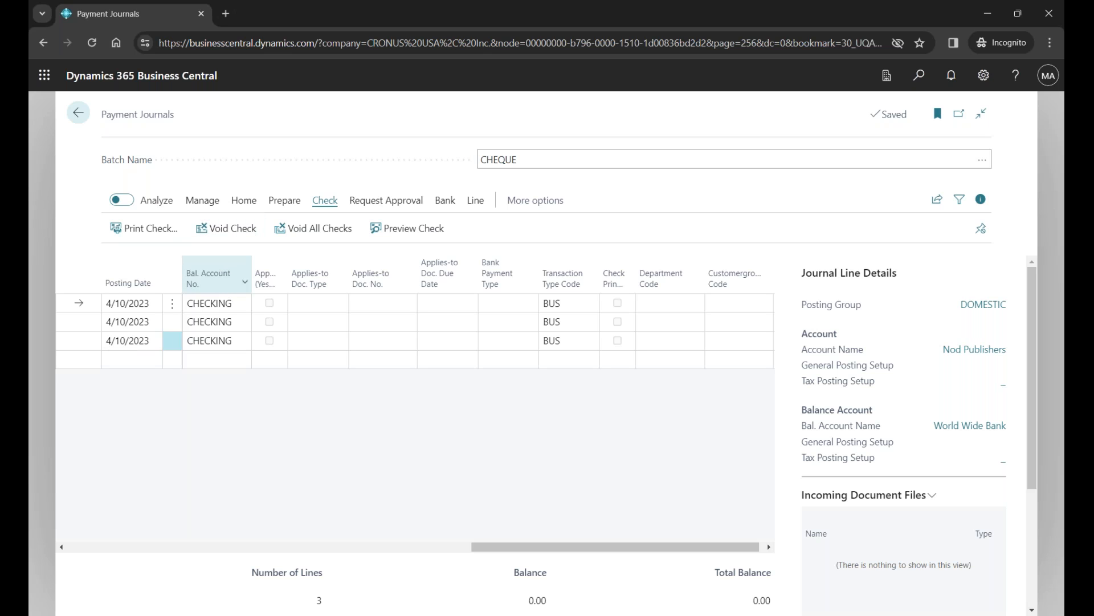
pyautogui.moveTo(227, 276)
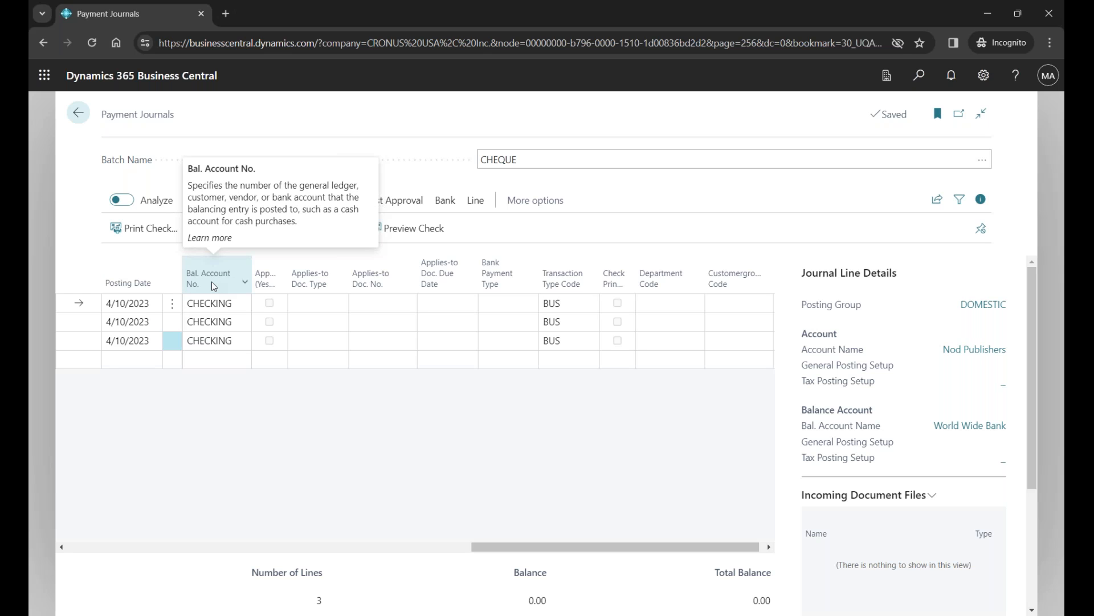
# - Switch to the PowerPoint slide show, advance to the Payment Method Code slide, and return to Business Central
pyautogui.hotkey('alt', 'Tab')
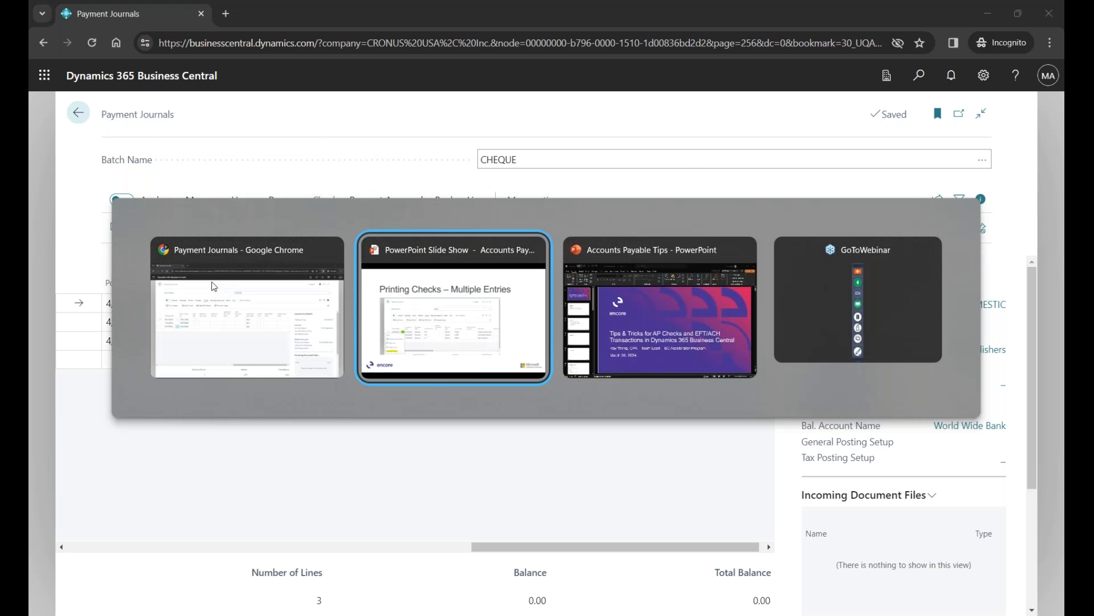
pyautogui.press('Right')
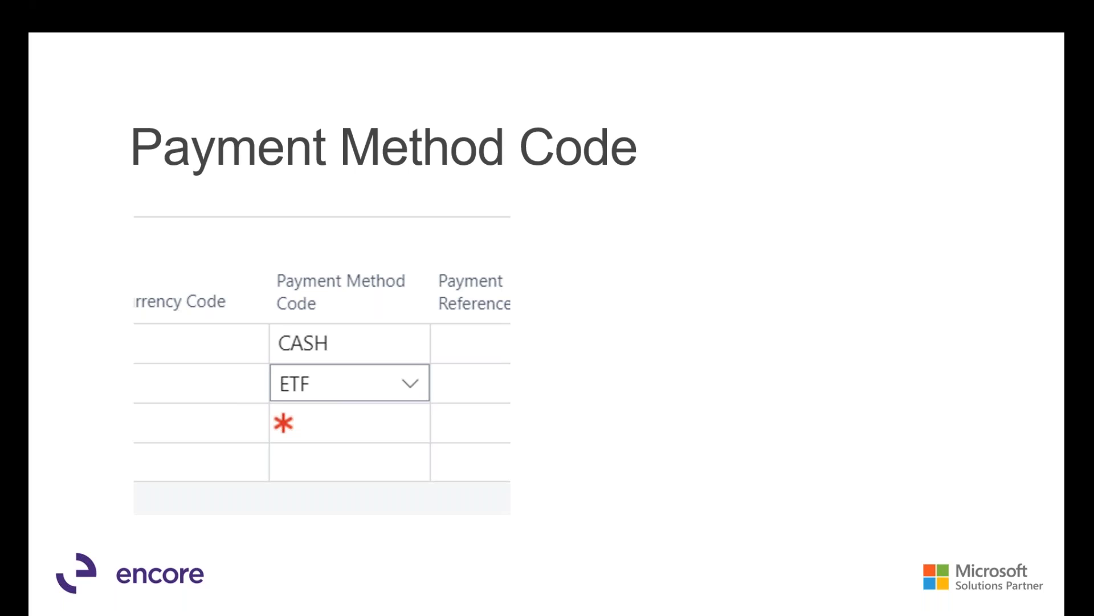
pyautogui.hotkey('alt', 'Tab')
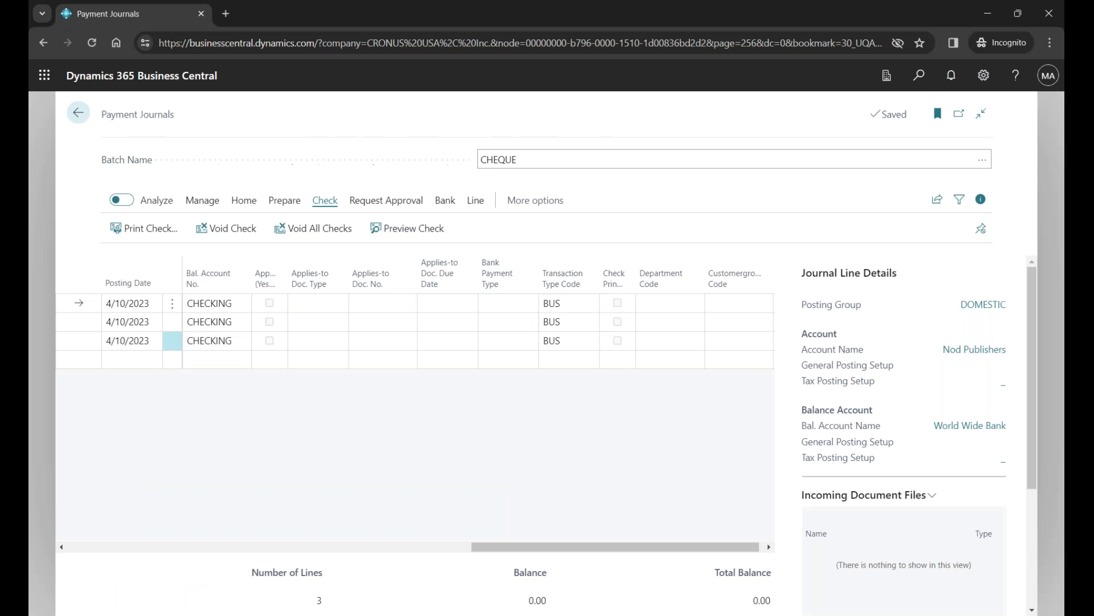
# - Review the available Payment Method Code options for the third journal line and close the list without choosing one
pyautogui.moveTo(502, 547); pyautogui.dragTo(327, 517)
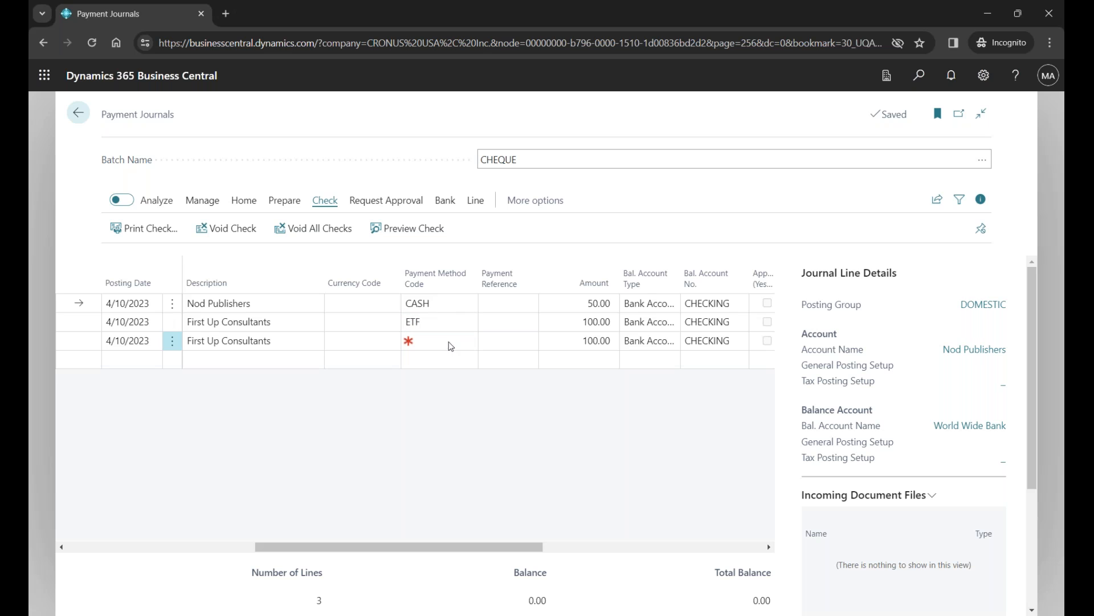
pyautogui.moveTo(410, 342)
pyautogui.click(474, 340)
pyautogui.click(474, 340)
pyautogui.click(474, 340)
pyautogui.click(468, 340)
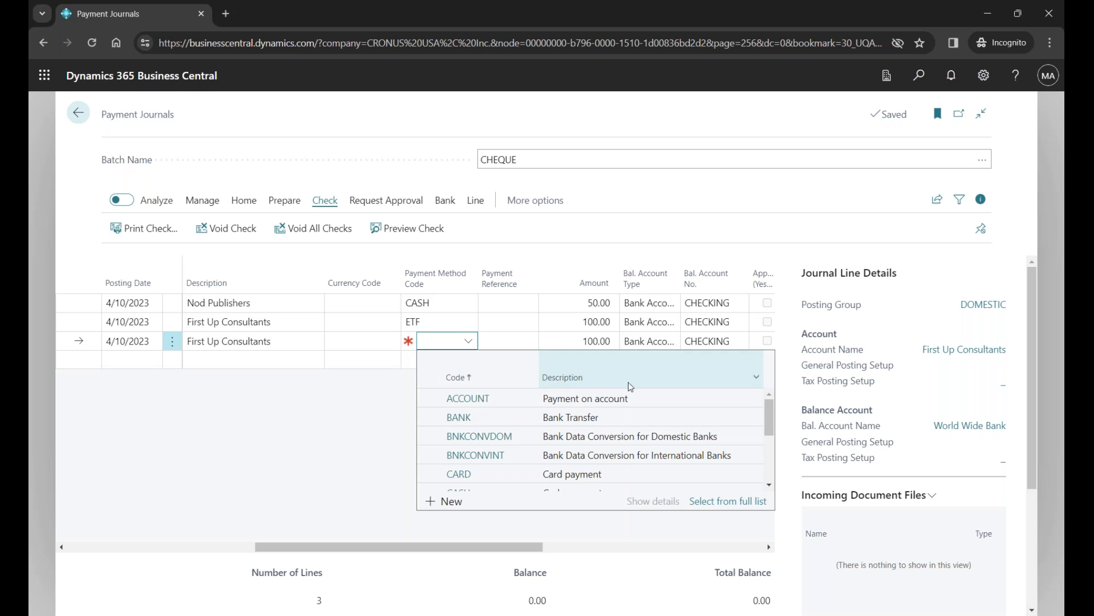
pyautogui.moveTo(768, 419); pyautogui.dragTo(774, 452)
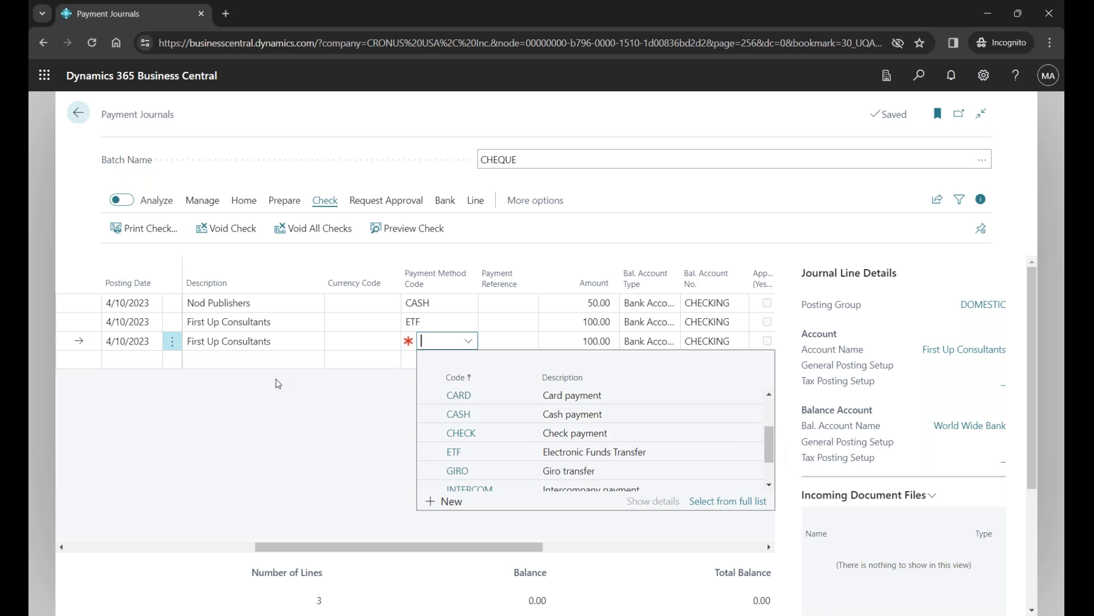
pyautogui.click(314, 398)
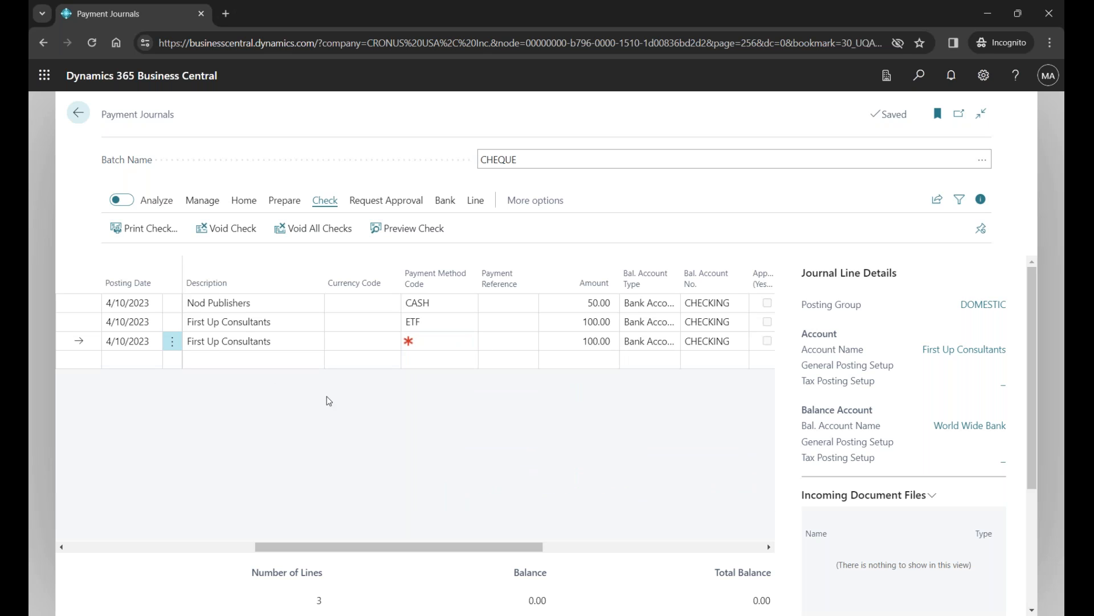
# - Search for vendors, open the Fabrikam, Inc. vendor card, and check the Payment Method Code in its Payments section
pyautogui.click(918, 78)
pyautogui.write('vendor')
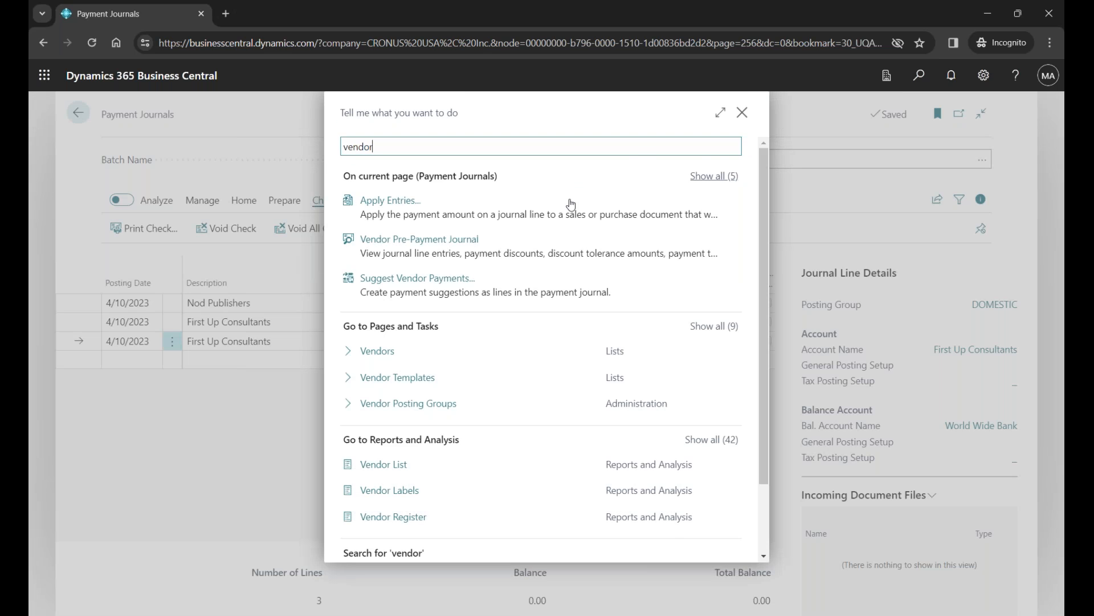
pyautogui.click(377, 351)
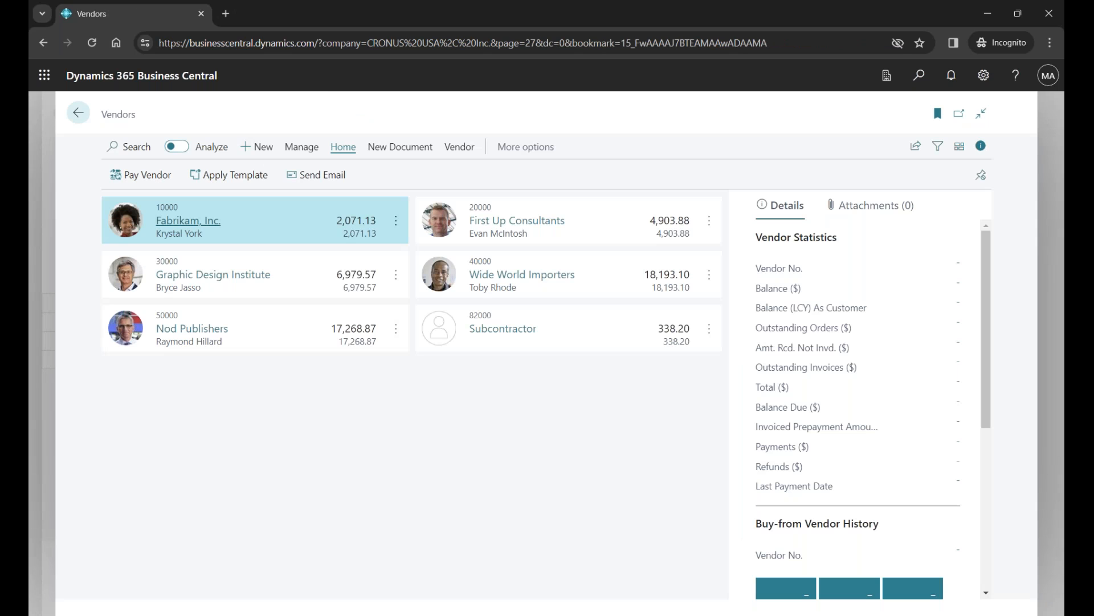
pyautogui.click(210, 226)
pyautogui.moveTo(724, 384); pyautogui.dragTo(720, 518)
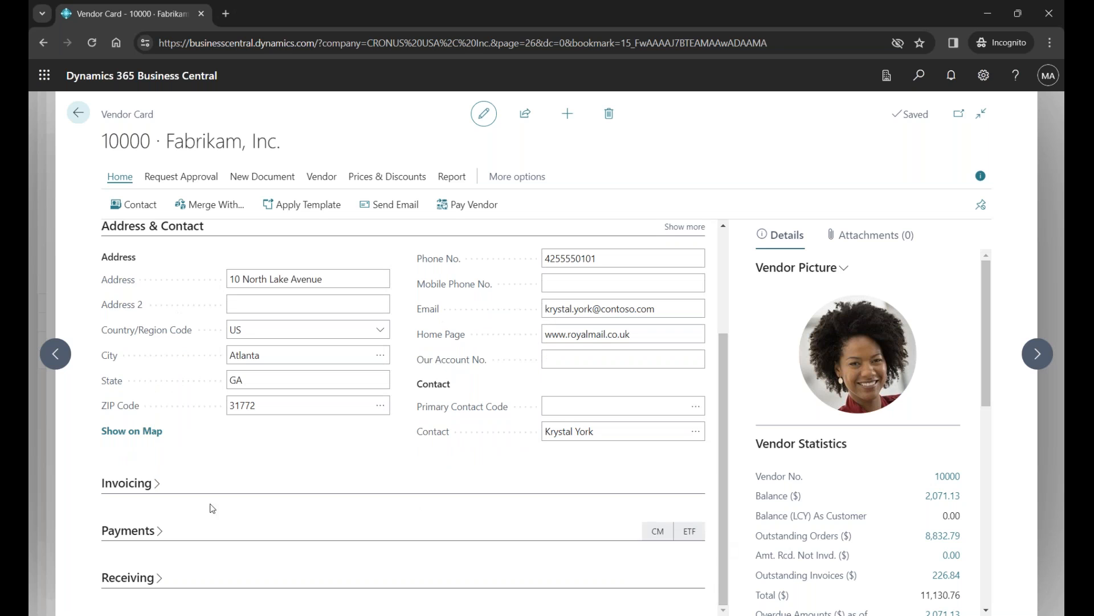
pyautogui.click(142, 530)
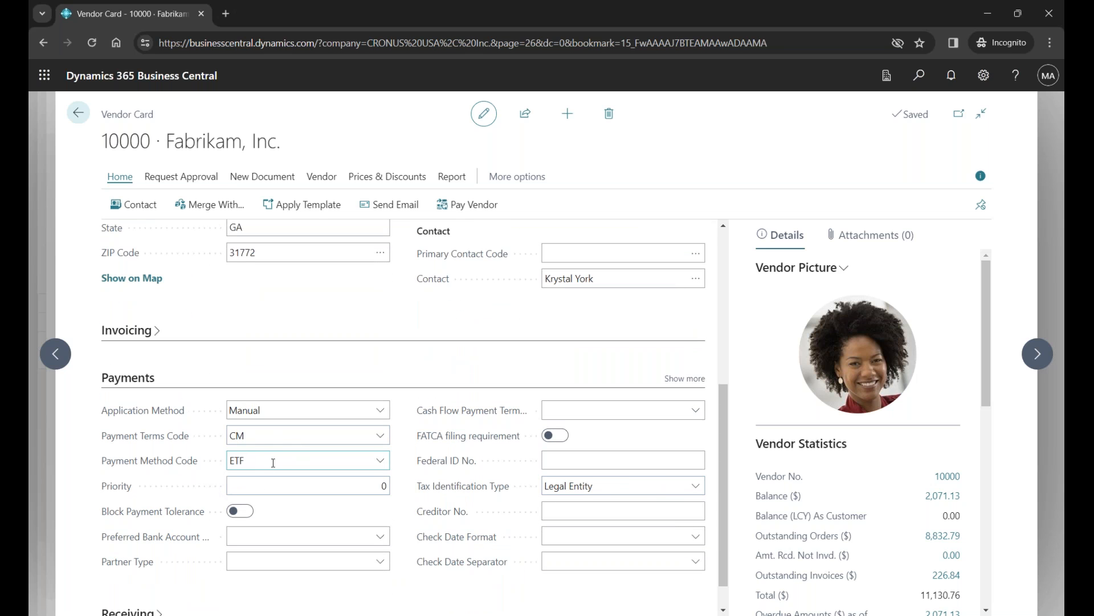
pyautogui.moveTo(202, 467)
# - Switch to the PowerPoint slide show and advance through the Check printed slide to the Void Check slide
pyautogui.hotkey('alt', 'Tab')
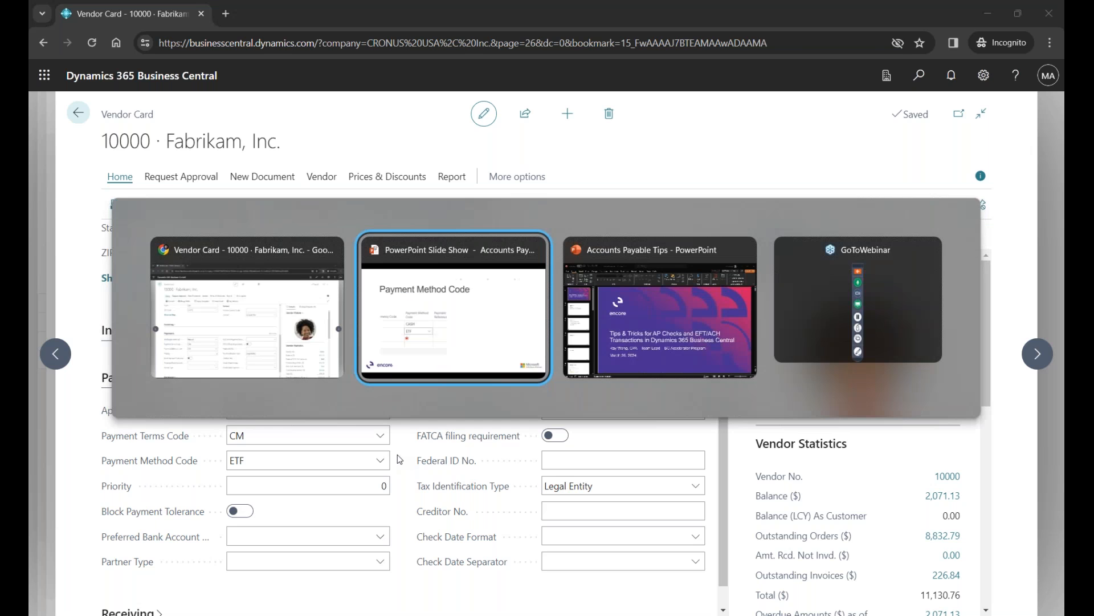
pyautogui.hotkey('alt', 'Tab')
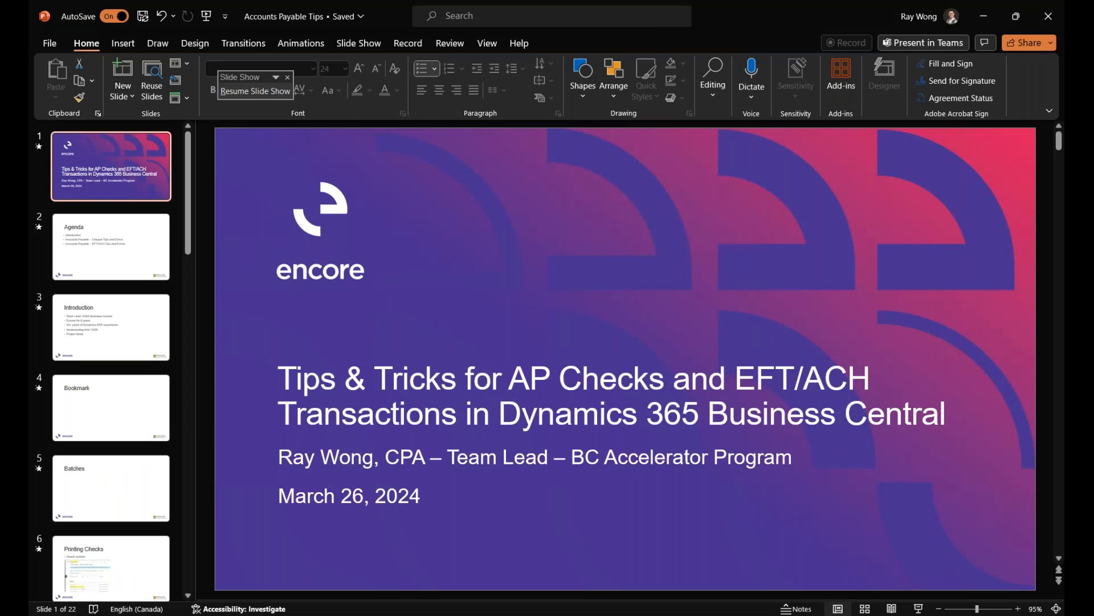
pyautogui.hotkey('alt', 'Tab')
pyautogui.hotkey('alt', 'Tab')
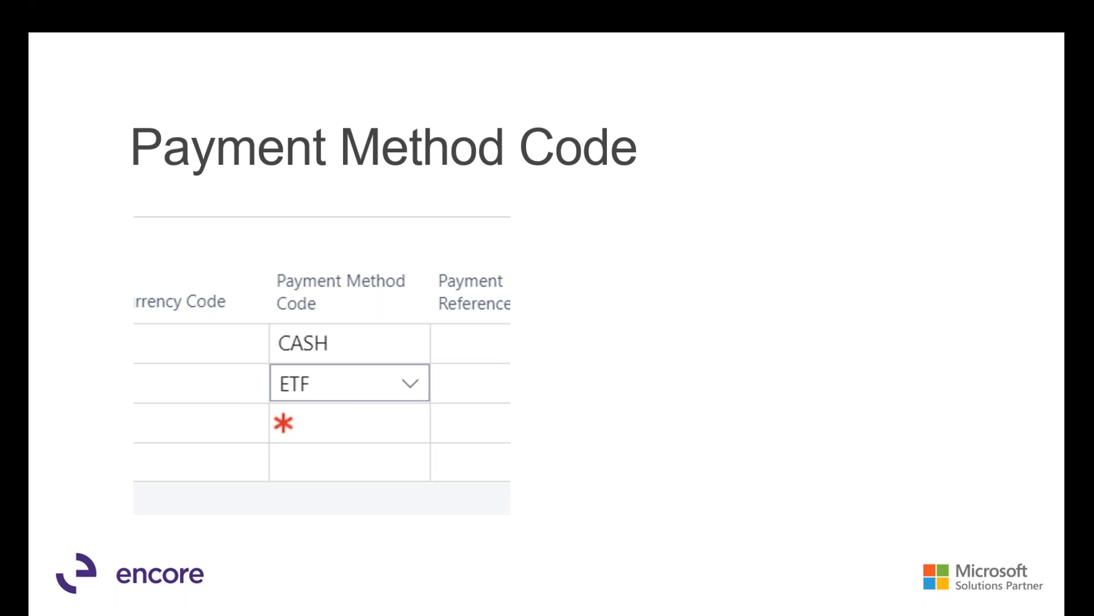
pyautogui.press('Right')
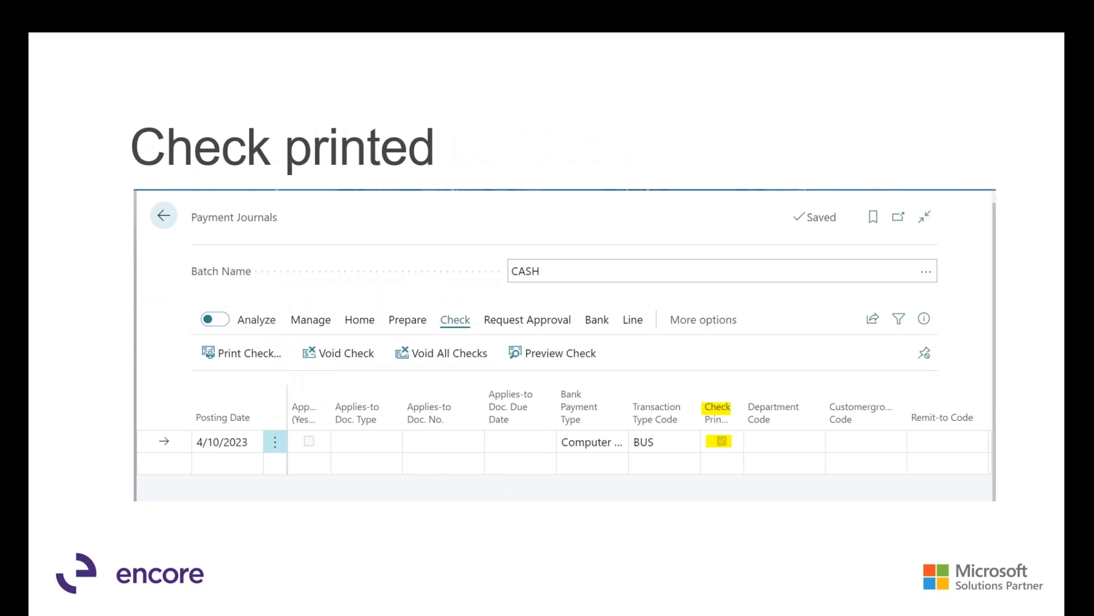
pyautogui.press('Right')
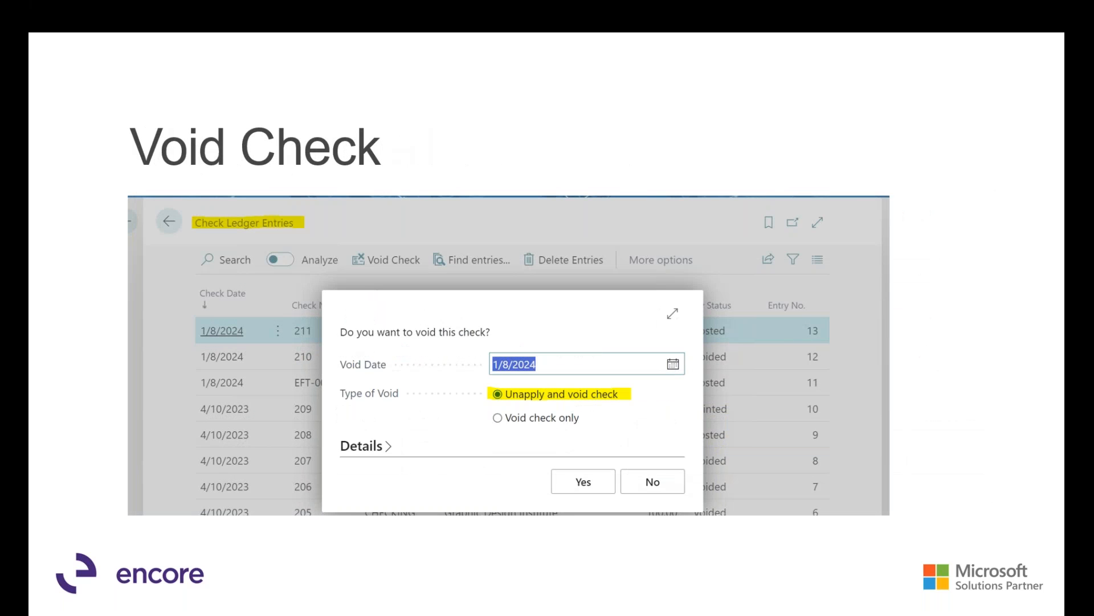
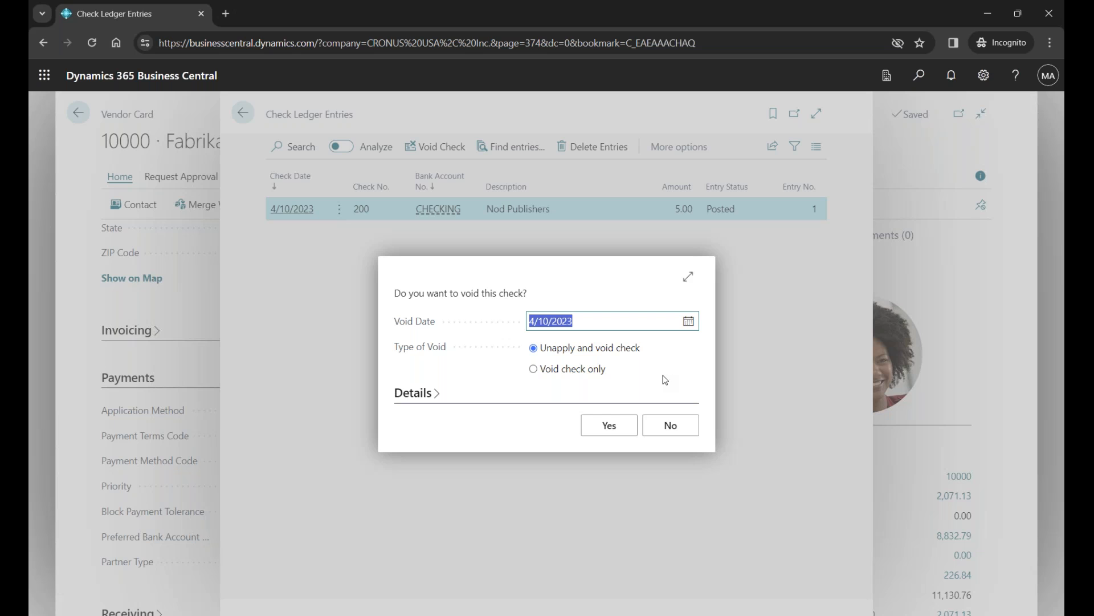
# - Switch to the PowerPoint slide show and advance to the Correct Check Layout slide
pyautogui.hotkey('alt', 'Tab')
pyautogui.hotkey('alt', 'Tab')
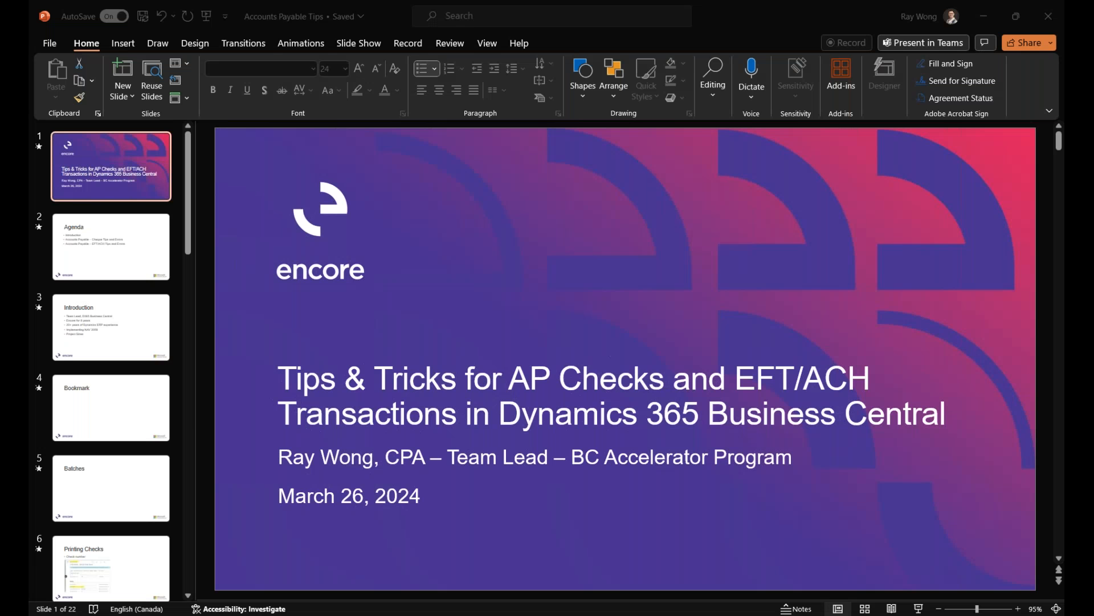
pyautogui.hotkey('alt', 'Tab')
pyautogui.hotkey('alt', 'Tab')
pyautogui.hotkey('alt', 'Tab')
pyautogui.hotkey('alt', 'Tab')
pyautogui.hotkey('alt', 'Tab')
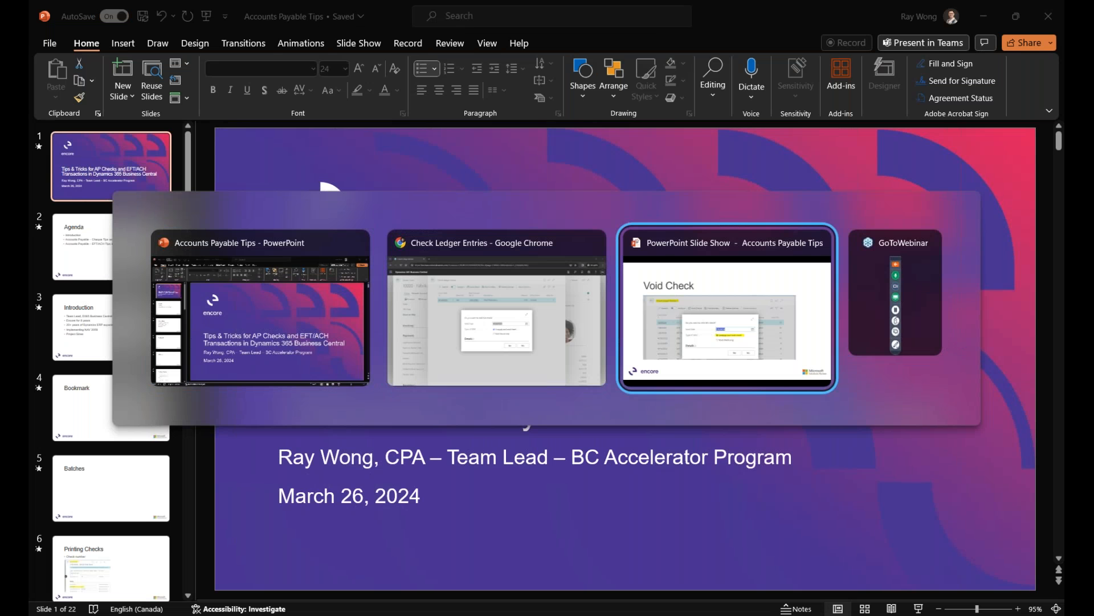
pyautogui.press('Right')
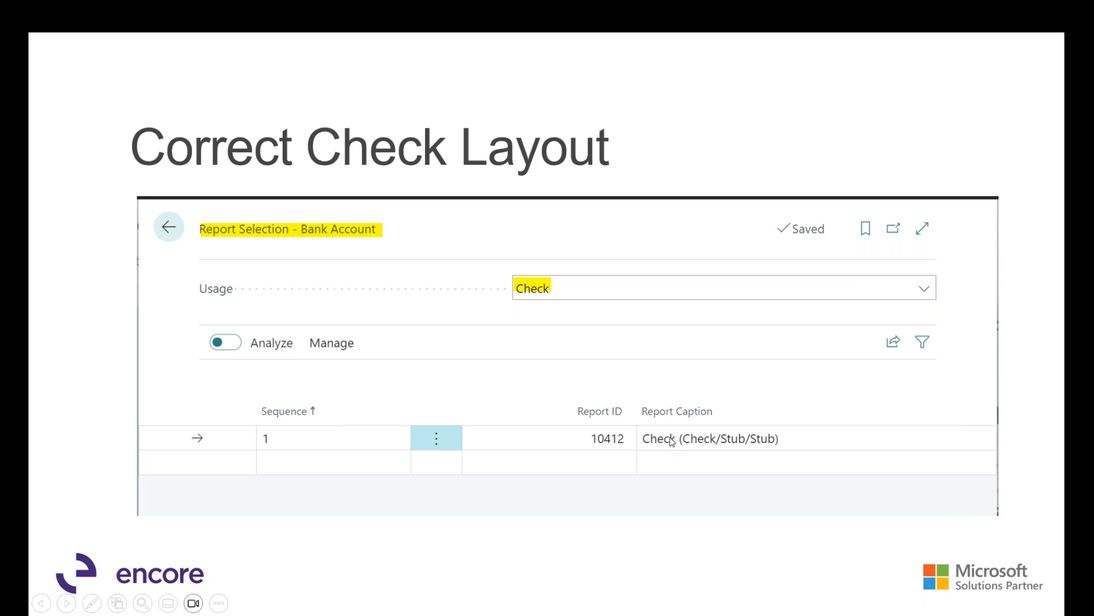
# - Return to Business Central, decline voiding the check, and close the Check Ledger Entries page
pyautogui.hotkey('alt', 'Tab')
pyautogui.hotkey('alt', 'Tab')
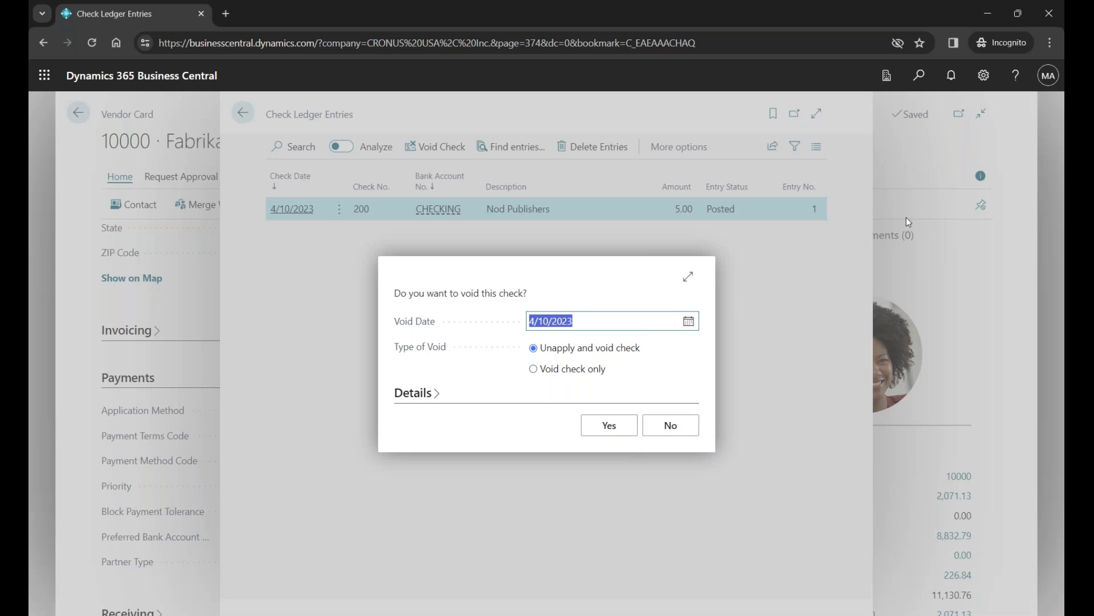
pyautogui.click(660, 424)
pyautogui.click(244, 114)
pyautogui.click(918, 75)
pyautogui.write('report sele')
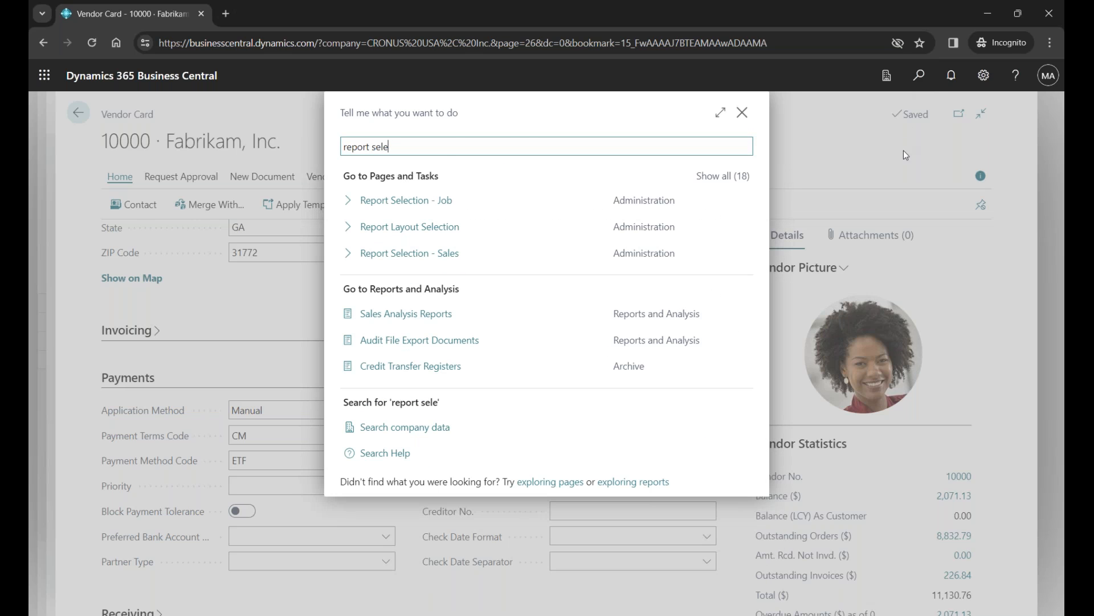
pyautogui.click(722, 176)
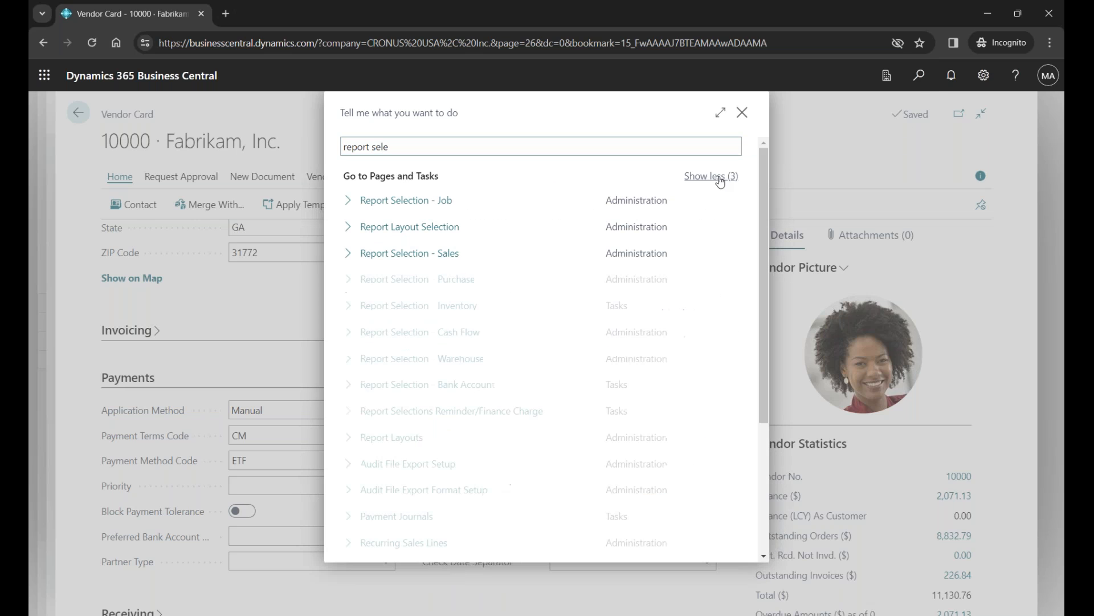
pyautogui.click(435, 286)
pyautogui.click(675, 162)
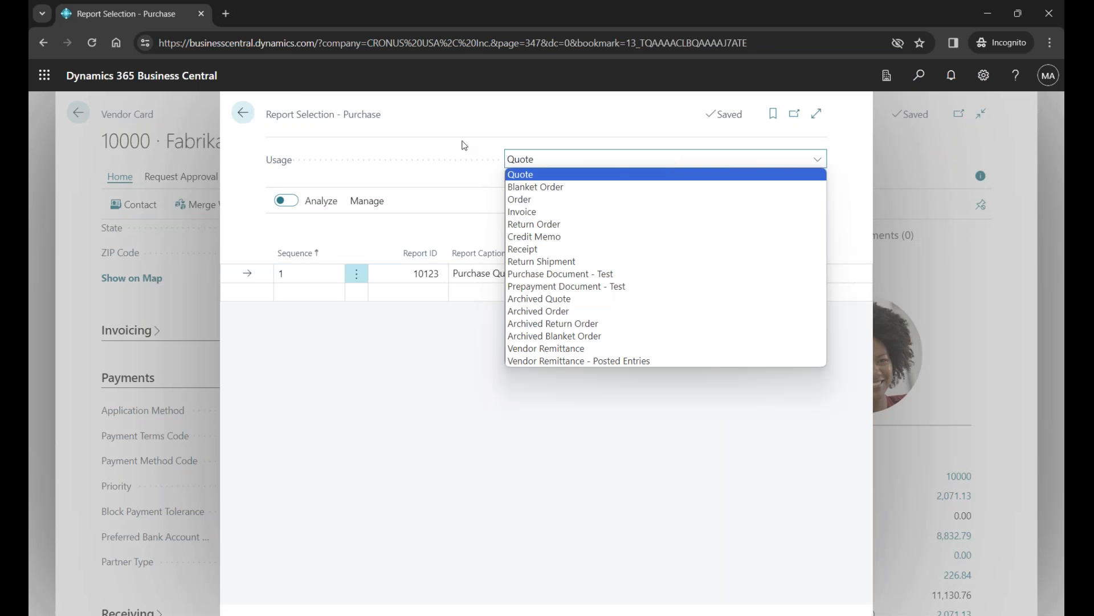
pyautogui.click(243, 114)
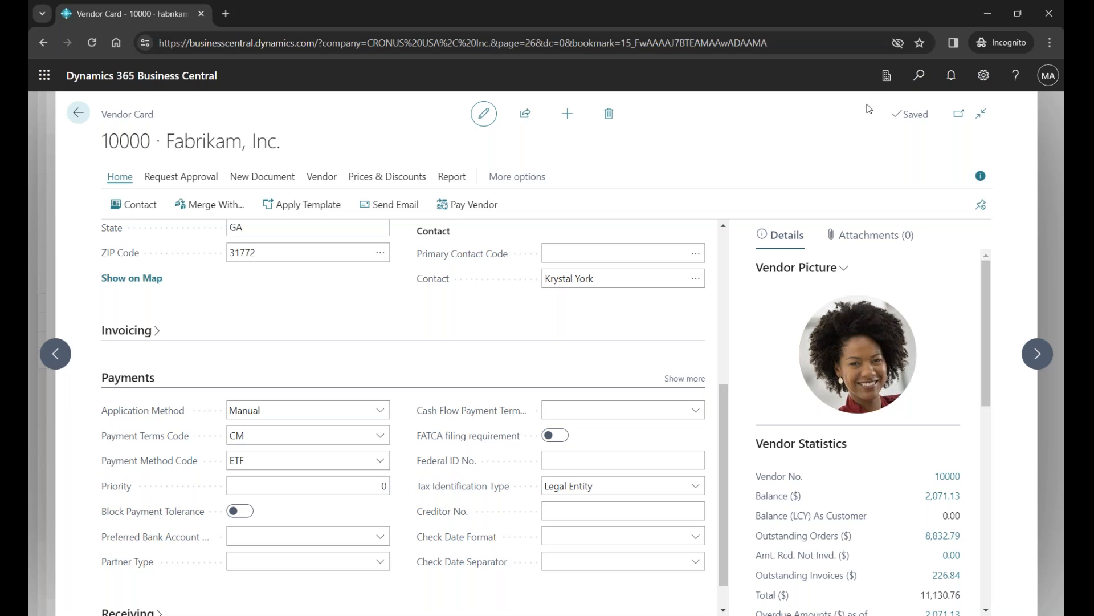
# - Search for "report selection bank" and open the Report Selection - Bank Account page
pyautogui.click(922, 76)
pyautogui.write('repor')
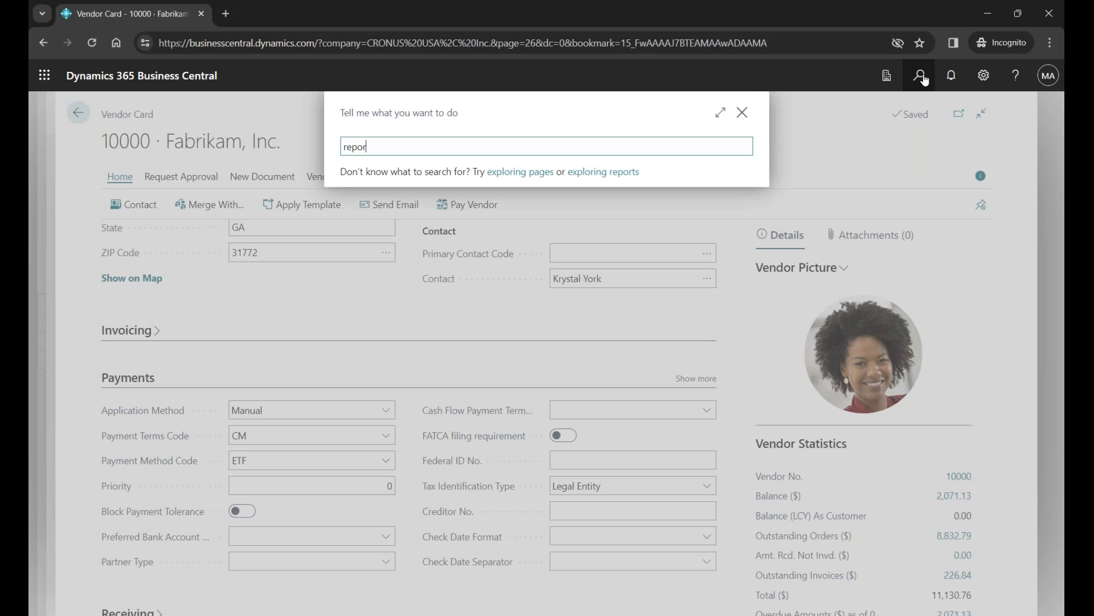
pyautogui.write('t selection bank')
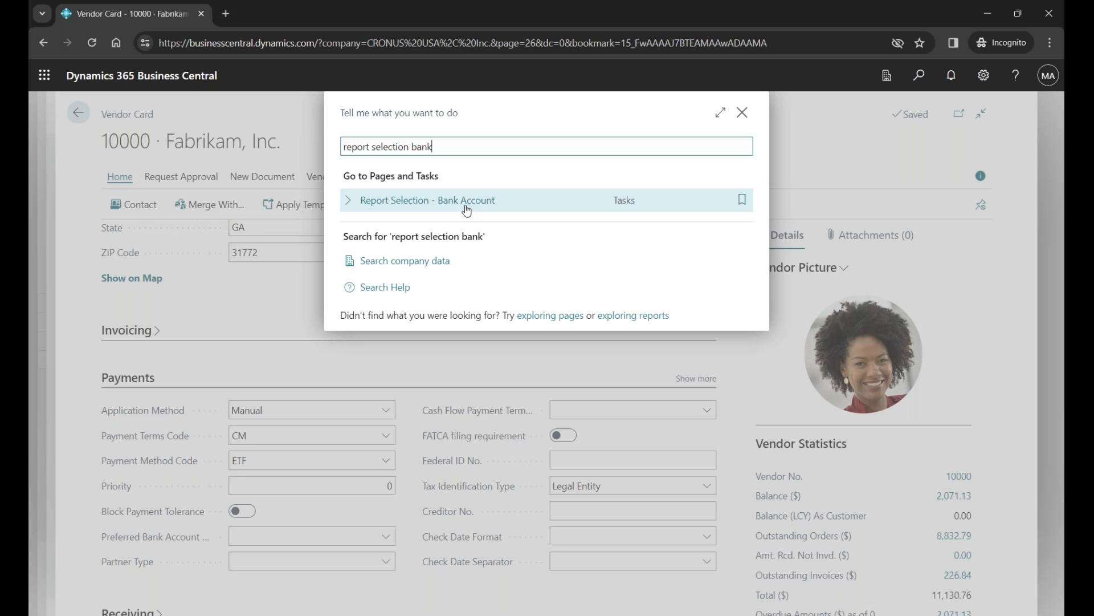
pyautogui.click(467, 209)
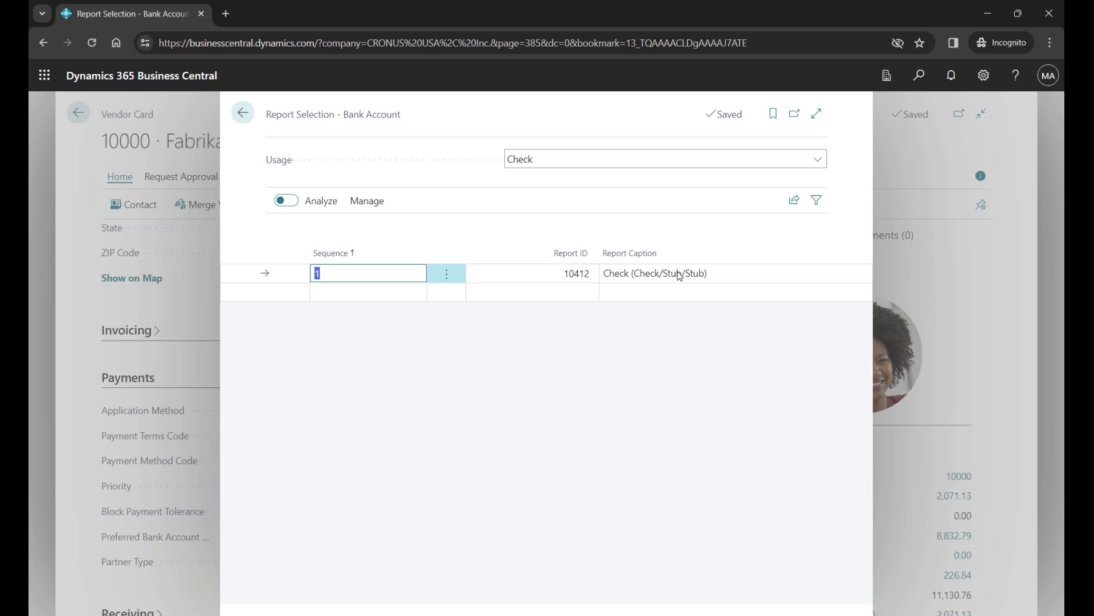
# - Review the check layout reports available as Report ID for the Check usage and close the list without choosing another
pyautogui.click(581, 267)
pyautogui.click(594, 275)
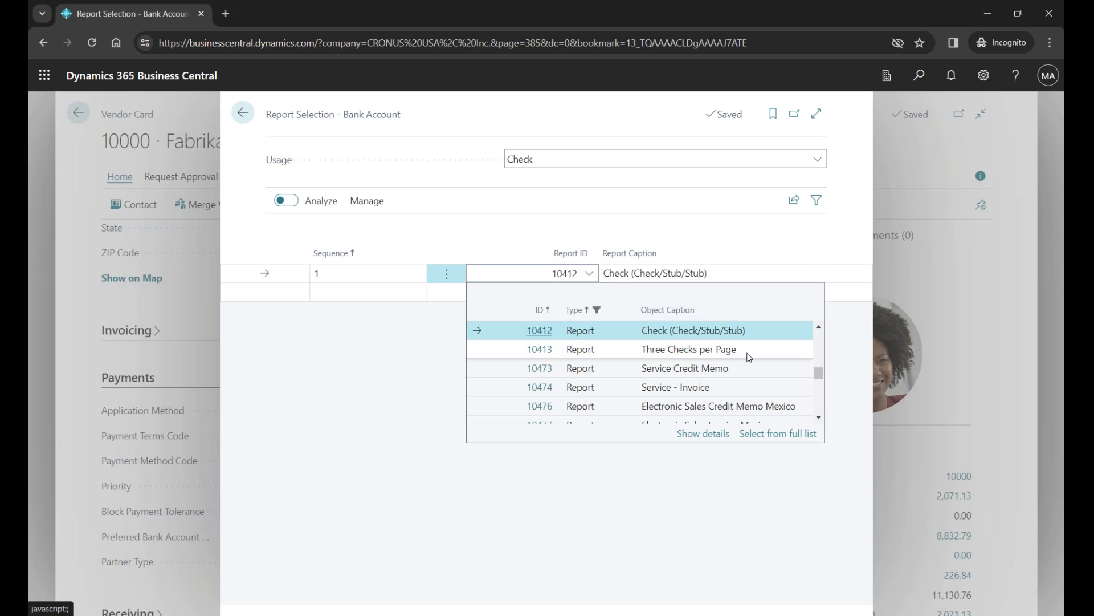
pyautogui.click(819, 327)
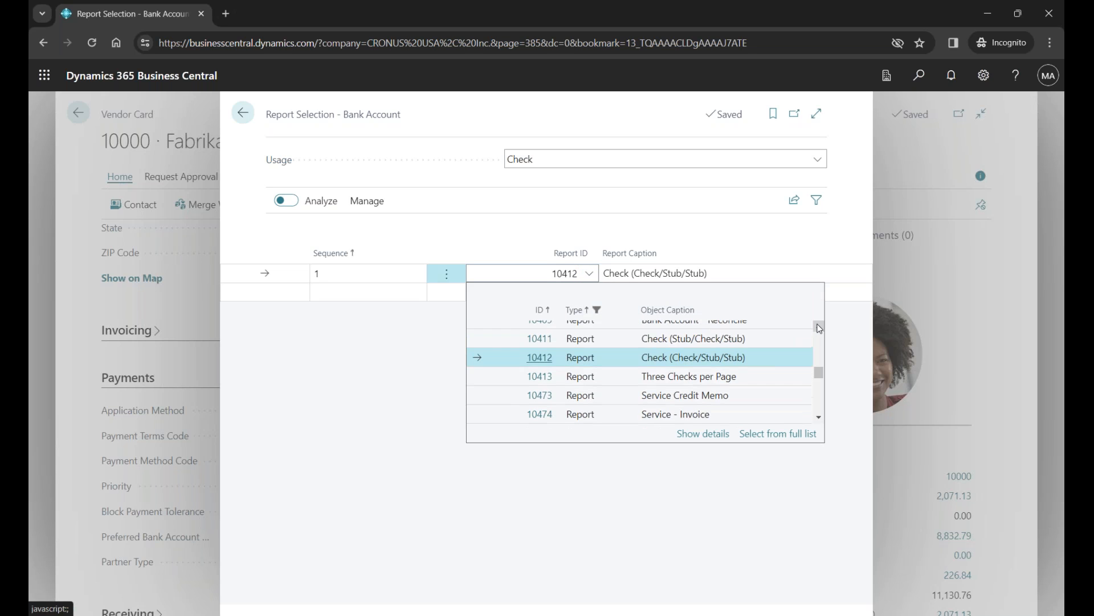
pyautogui.click(818, 327)
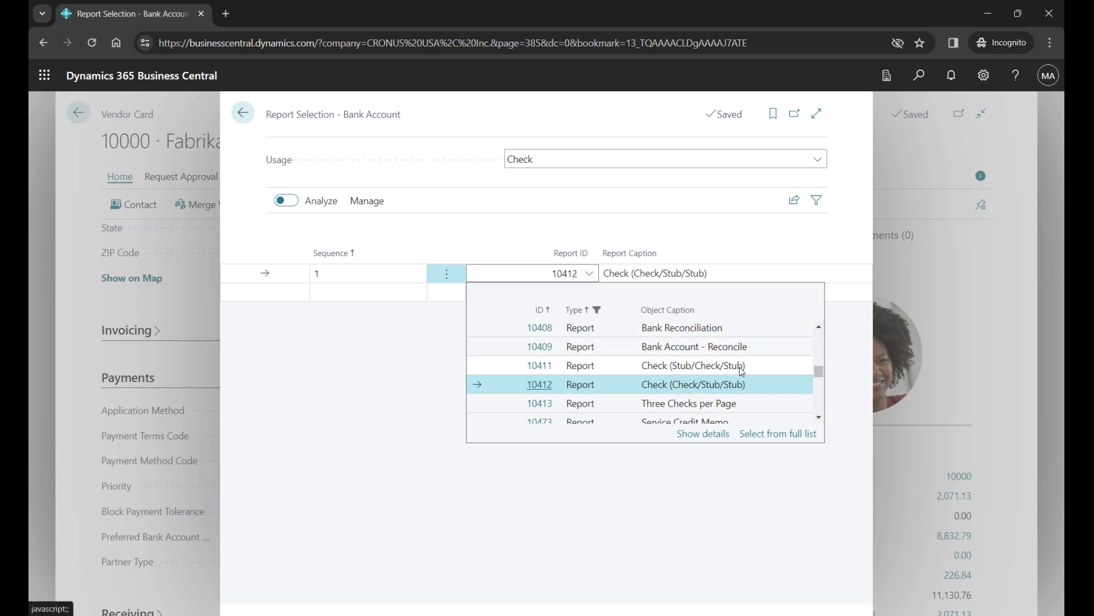
pyautogui.click(651, 208)
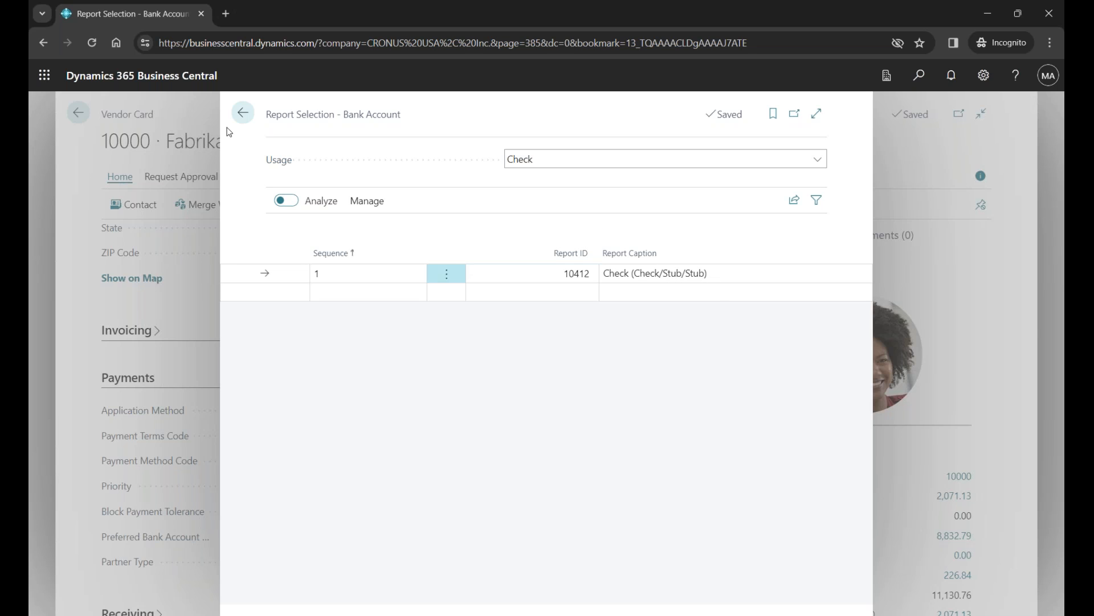
# - Close the report selection and vendor card, switch to the PowerPoint slide show, and advance to the EFT Remittance Advice slide
pyautogui.click(243, 113)
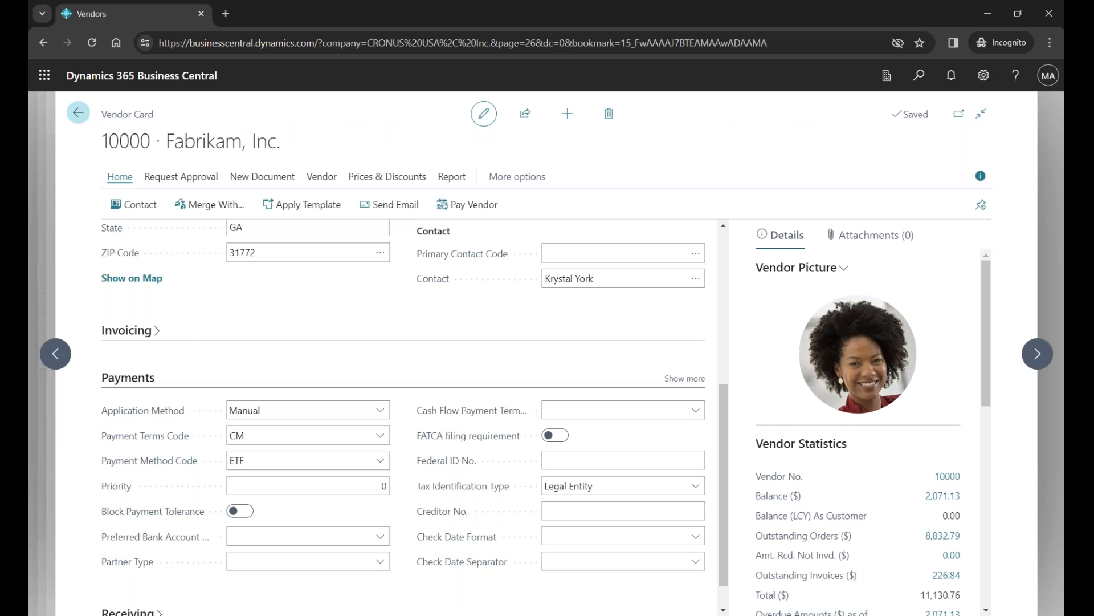
pyautogui.click(78, 113)
pyautogui.moveTo(527, 615)
pyautogui.hotkey('alt', 'Tab')
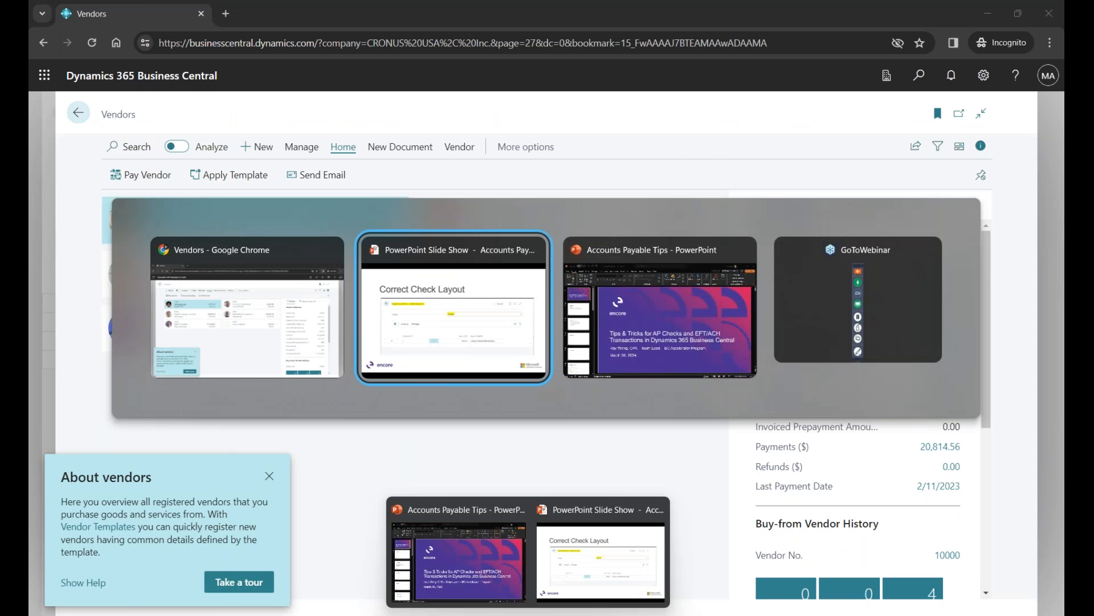
pyautogui.press('Right')
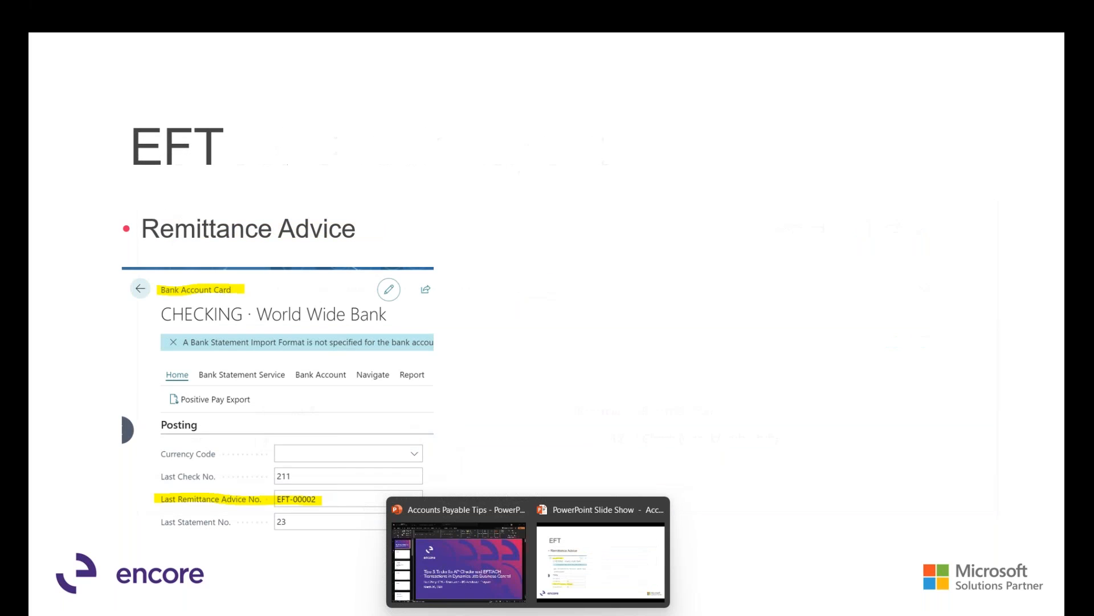
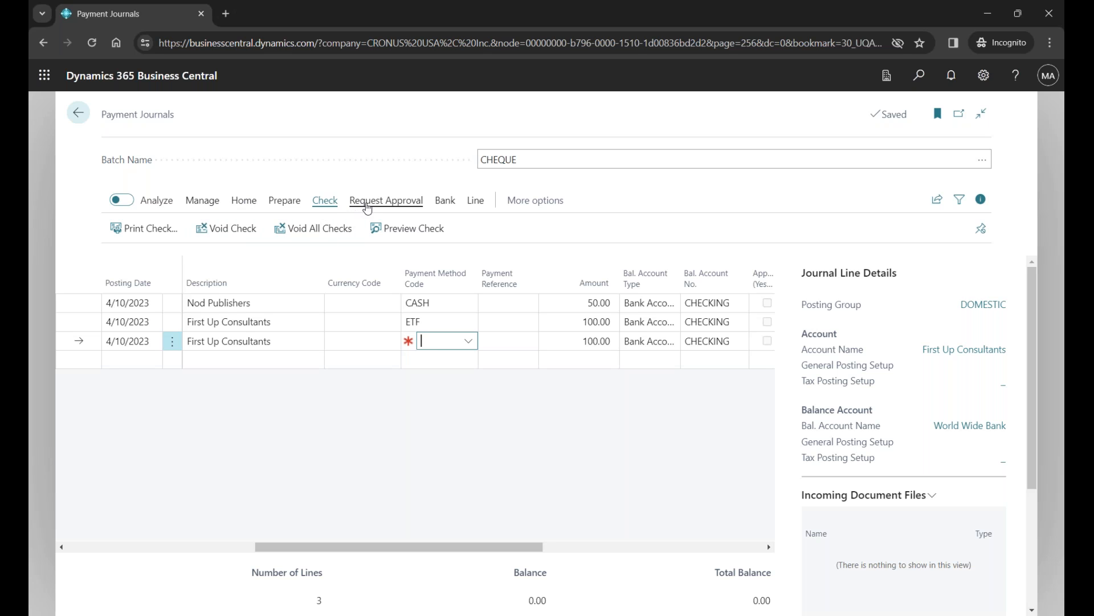
# - Close the Payment Journals page and switch to the PowerPoint slide show, advancing to the Error exporting Remittance slide
pyautogui.click(923, 80)
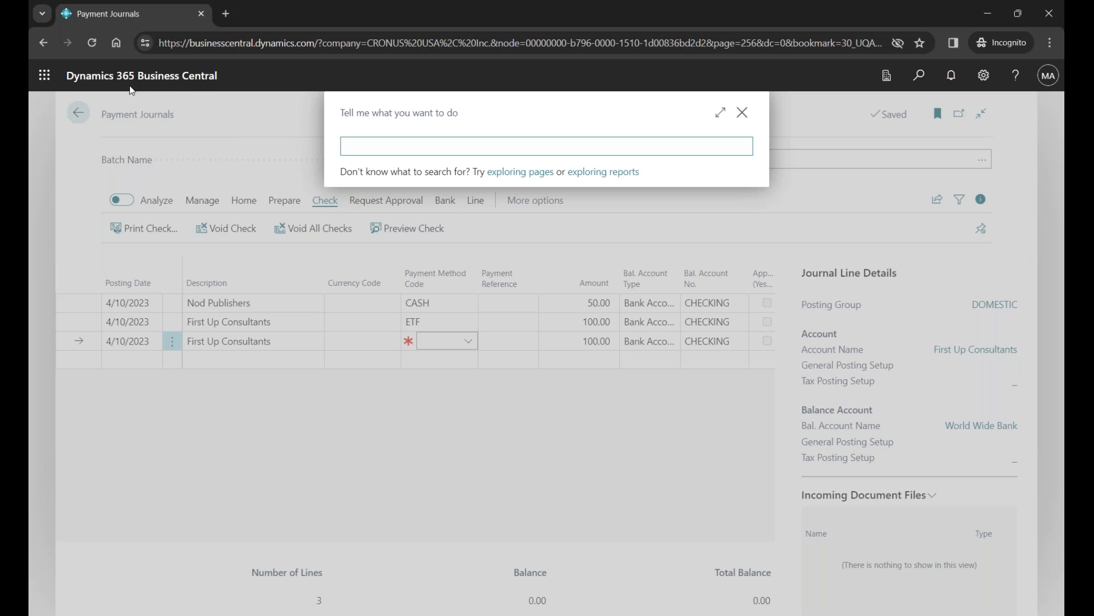
pyautogui.click(742, 113)
pyautogui.click(78, 113)
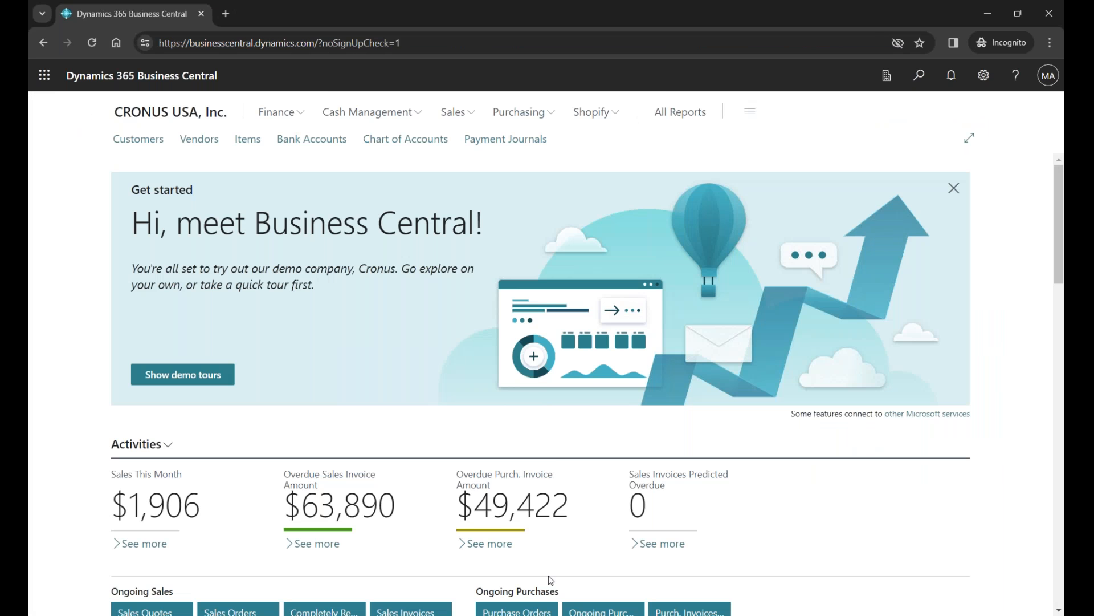
pyautogui.moveTo(528, 614)
pyautogui.click(600, 560)
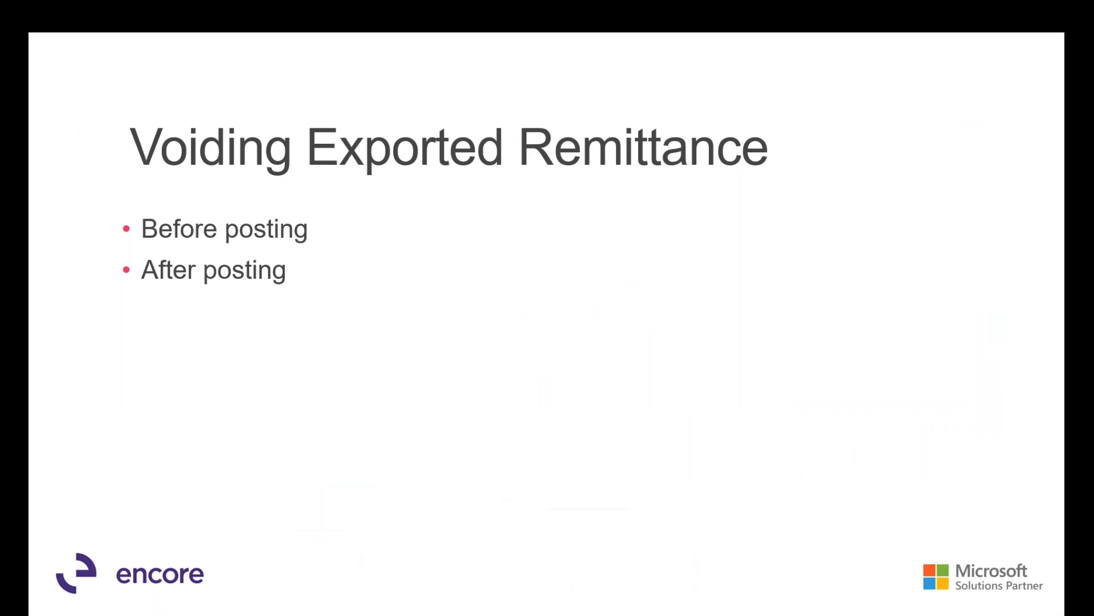
pyautogui.press('Right')
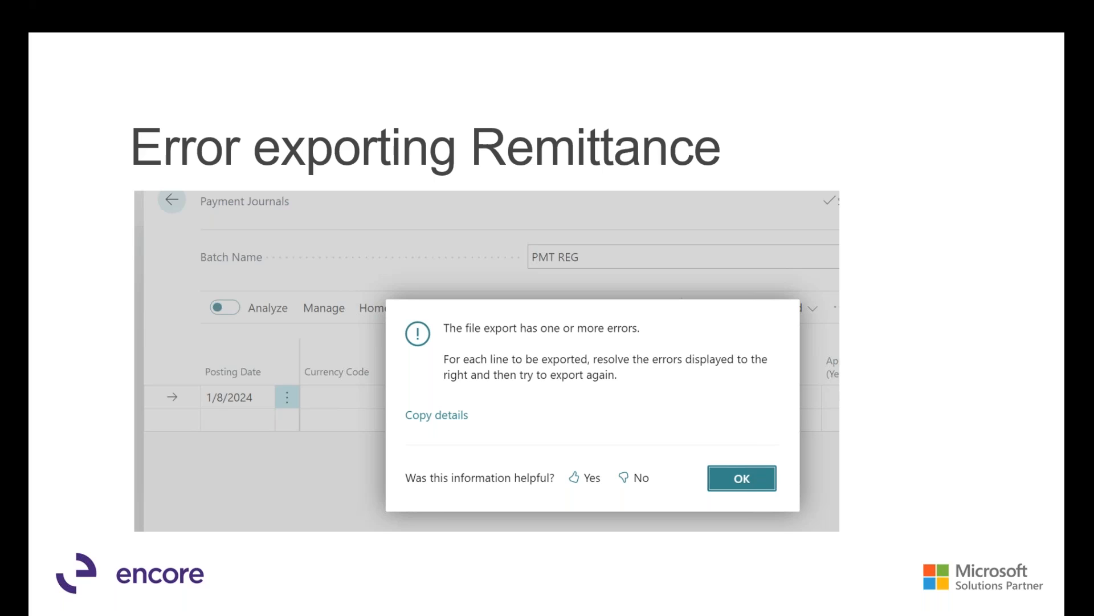
# - Return to Business Central, search for "vendor" and open the Vendors list
pyautogui.hotkey('alt', 'Tab')
pyautogui.hotkey('alt', 'Tab')
pyautogui.hotkey('alt', 'Tab')
pyautogui.hotkey('alt', 'Tab')
pyautogui.hotkey('alt', 'Tab')
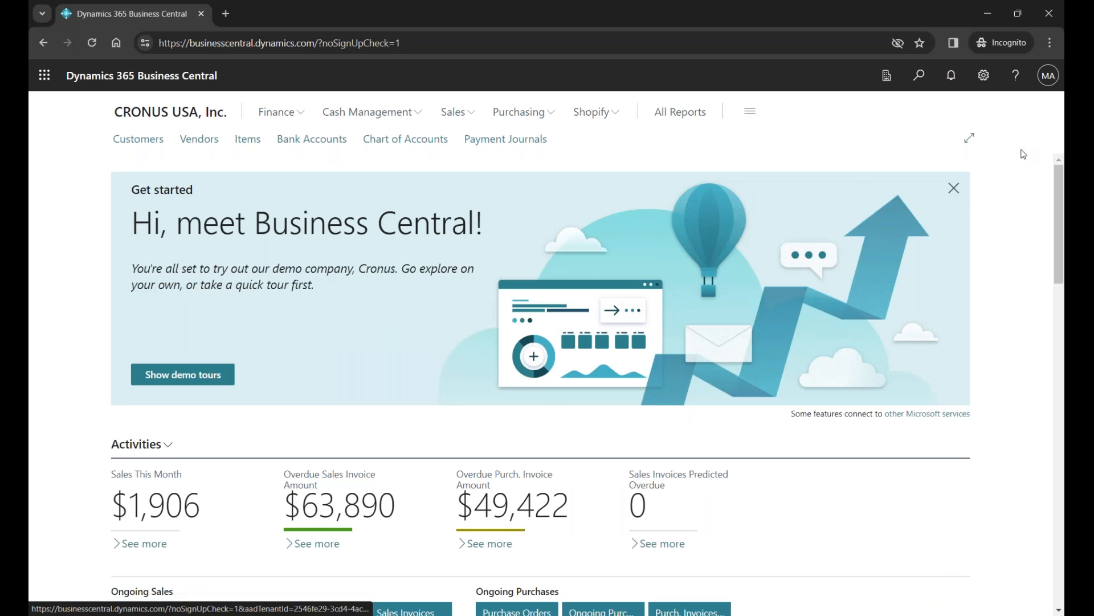
pyautogui.click(919, 76)
pyautogui.write('vendor')
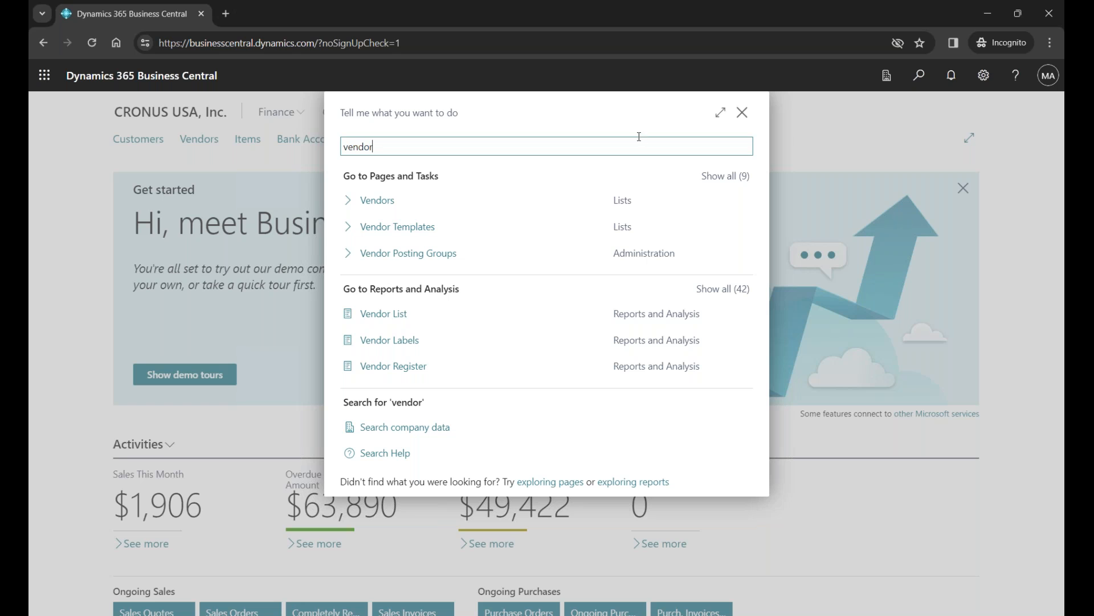
pyautogui.click(395, 201)
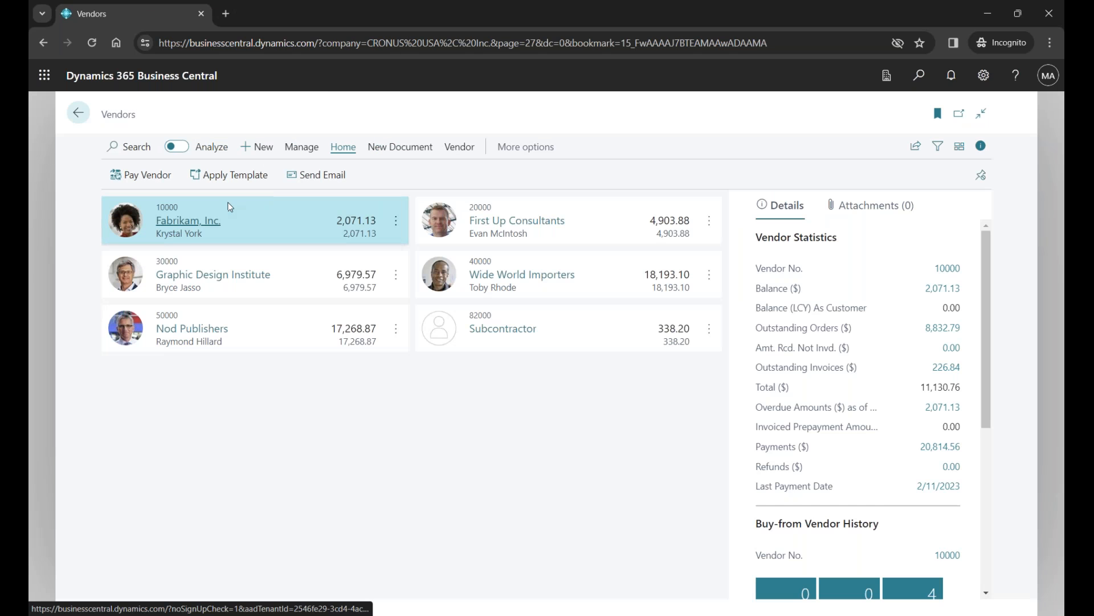
# - Open the ECA bank account card of vendor Fabrikam, Inc. and expand its Transfer section for review
pyautogui.click(200, 222)
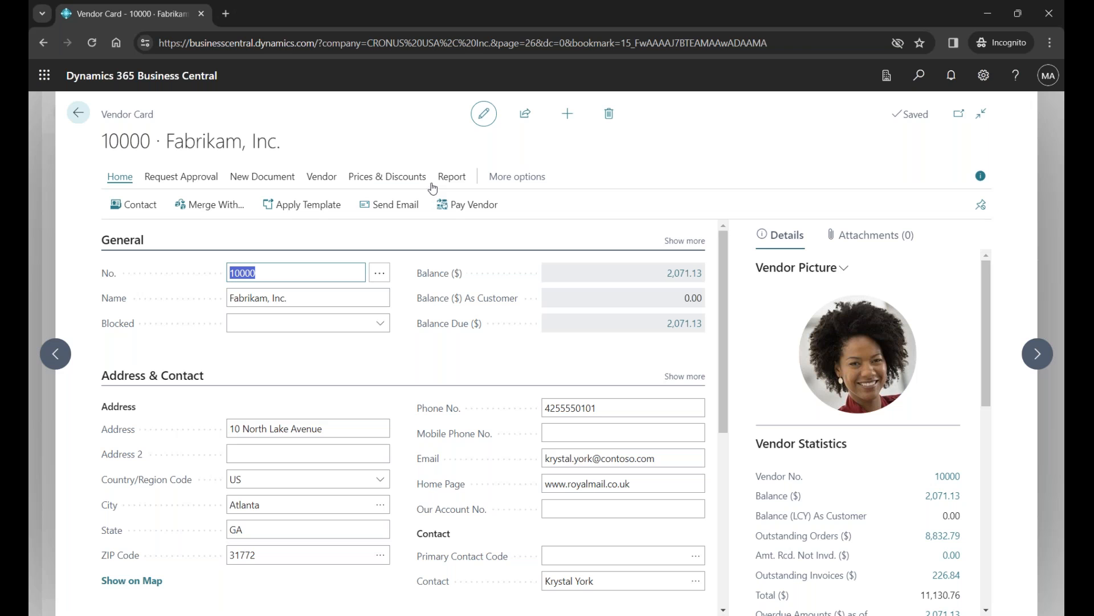
pyautogui.click(318, 183)
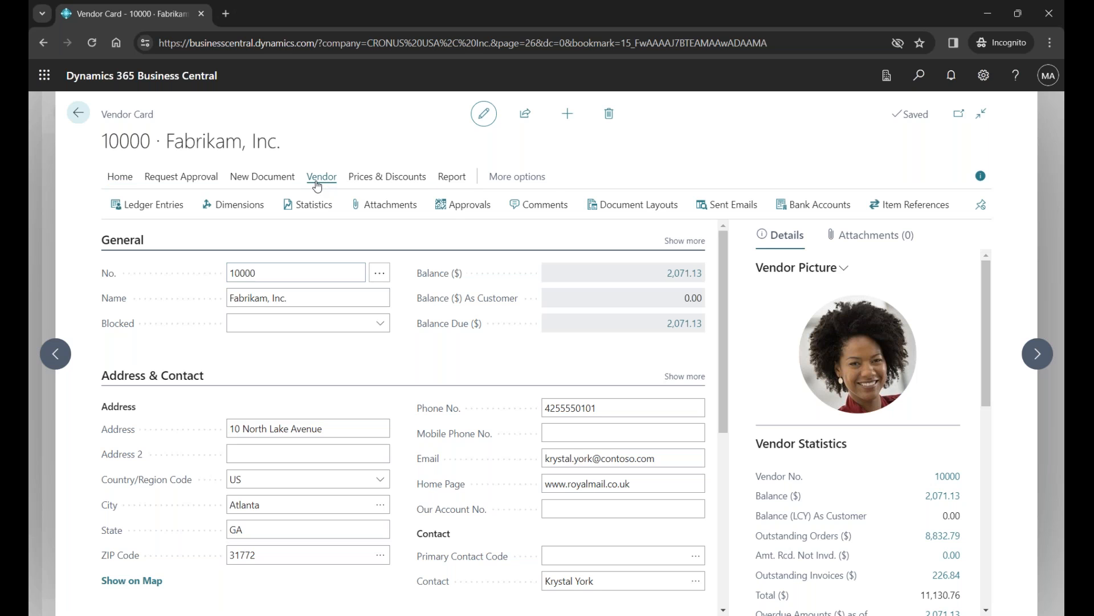
pyautogui.click(810, 205)
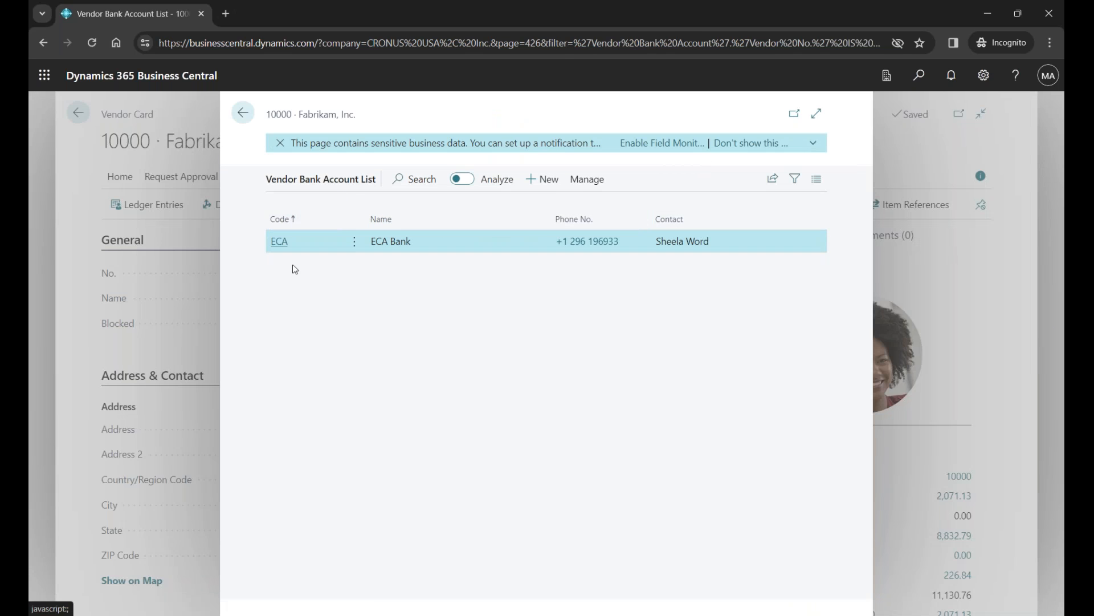
pyautogui.click(281, 242)
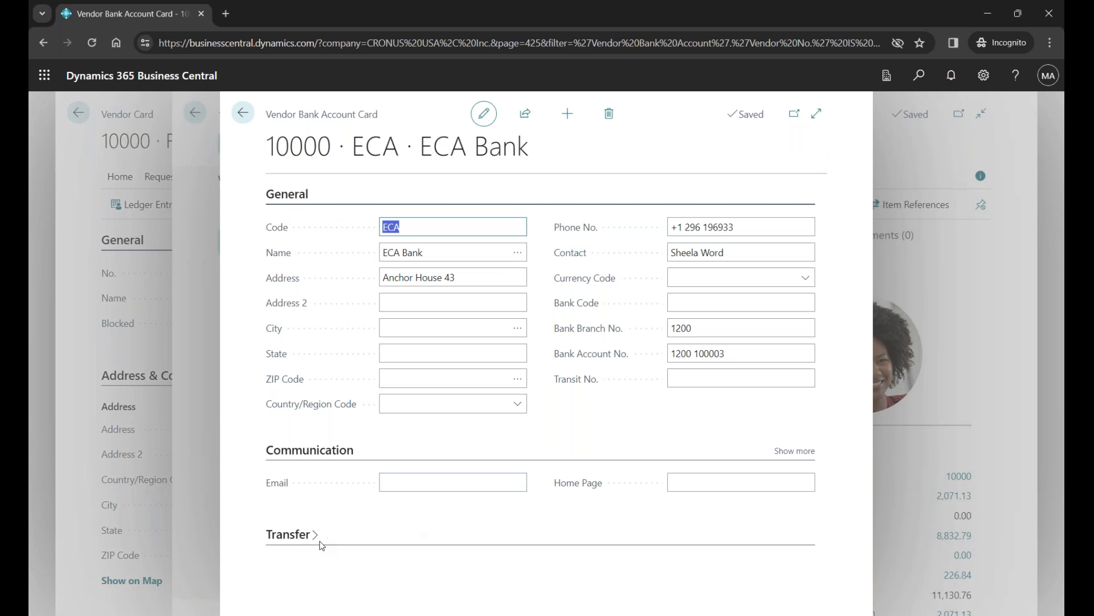
pyautogui.click(302, 536)
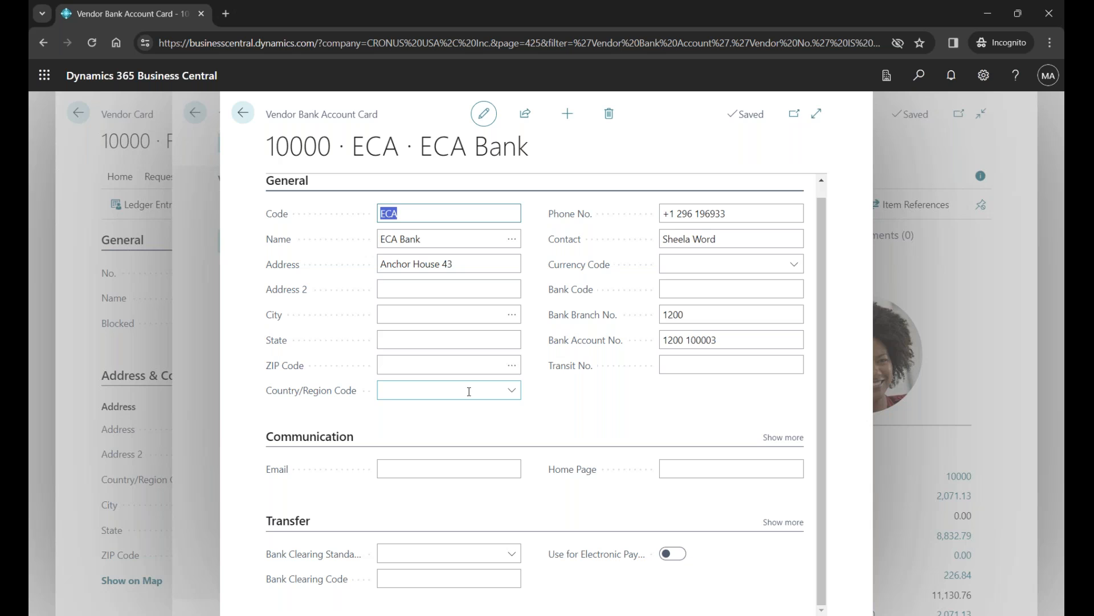
# - Consult the Defaulting Vendor Bank Account slide in PowerPoint, return to Business Central and close the vendor's bank account card and list
pyautogui.hotkey('alt', 'Tab')
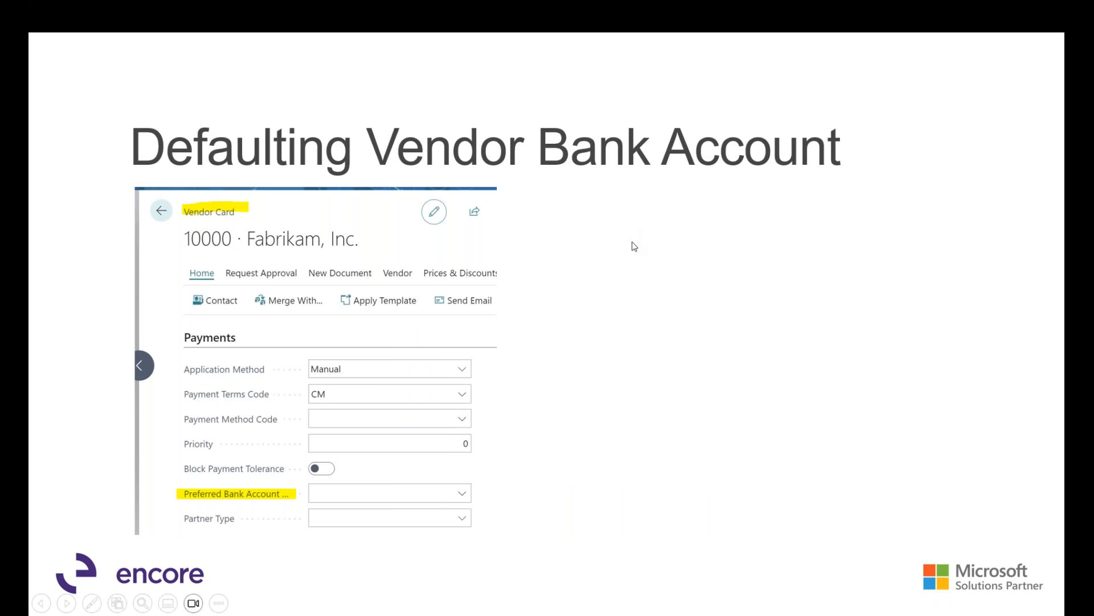
pyautogui.hotkey('alt', 'Tab')
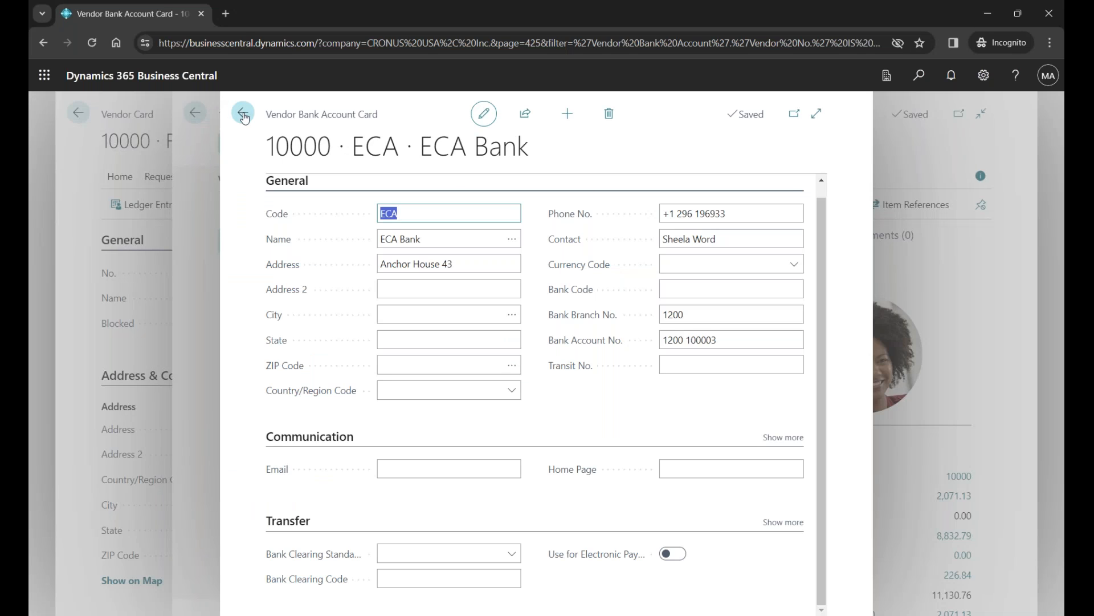
pyautogui.click(244, 117)
pyautogui.click(242, 116)
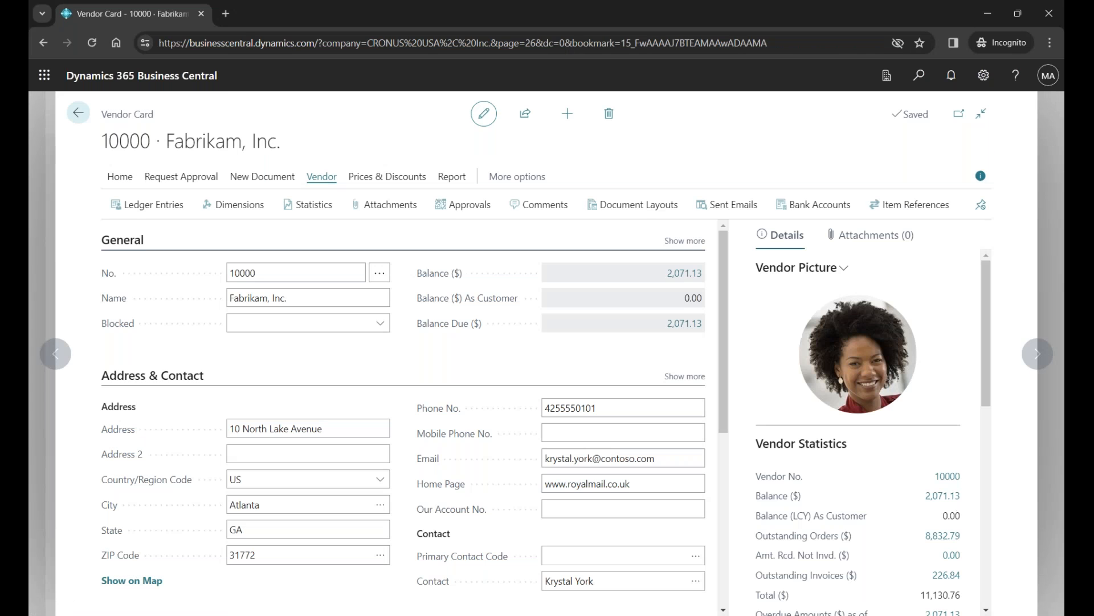
# - Review the Payments section of the Fabrikam, Inc. vendor card against the Defaulting Vendor Bank Account slide in PowerPoint
pyautogui.moveTo(723, 351); pyautogui.dragTo(740, 537)
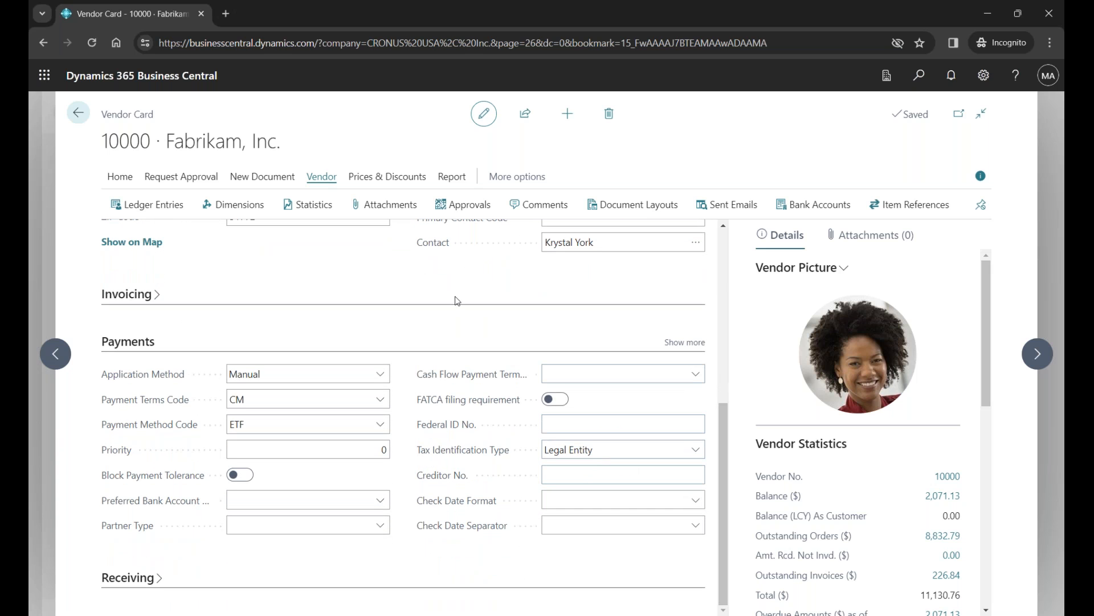
pyautogui.moveTo(724, 433); pyautogui.dragTo(737, 336)
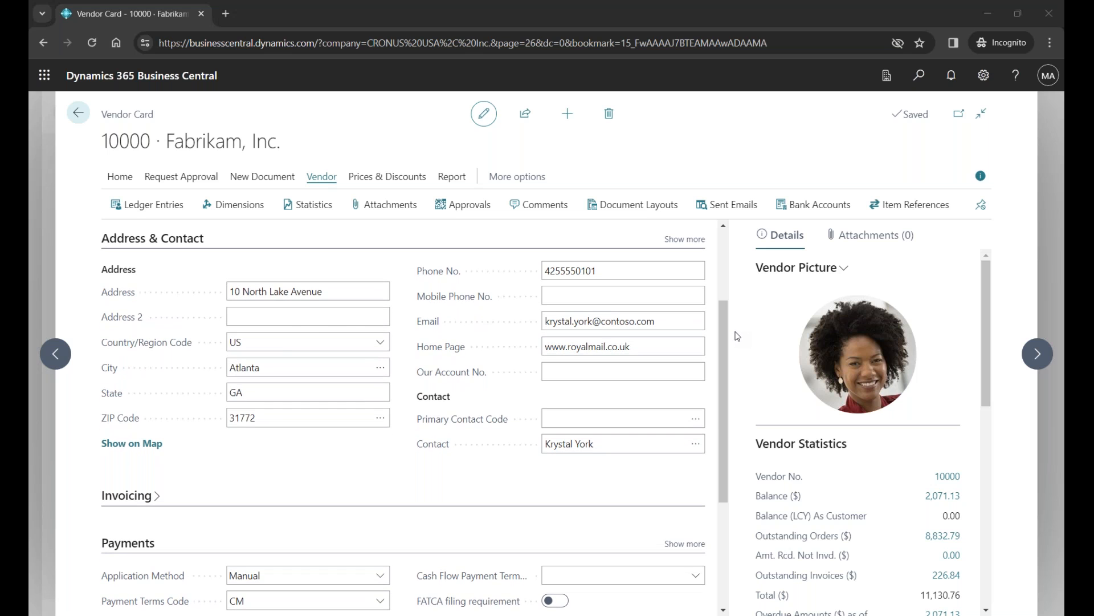
pyautogui.hotkey('alt', 'Tab')
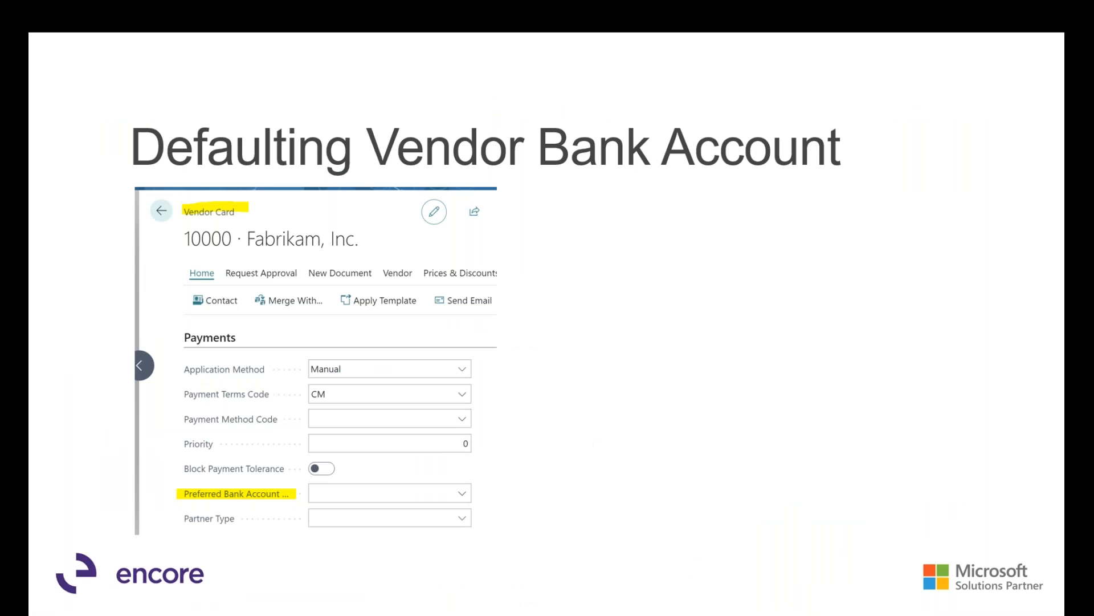
pyautogui.hotkey('alt', 'Tab')
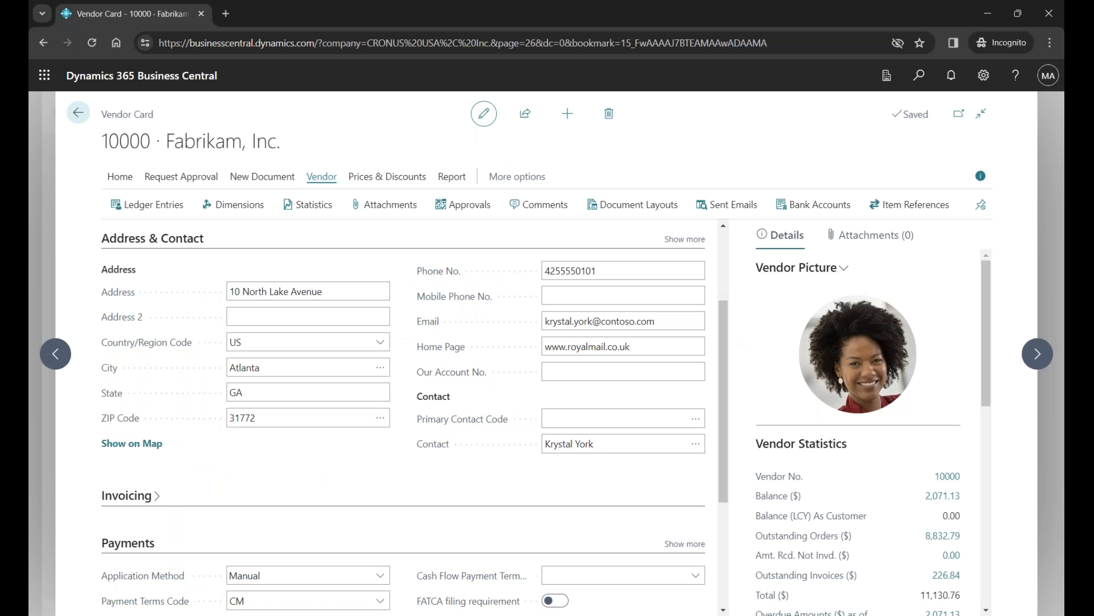
# - Show the additional Payments fields on the Fabrikam, Inc. vendor card and set the Preferred Bank Account to ECA
pyautogui.moveTo(727, 425); pyautogui.dragTo(726, 527)
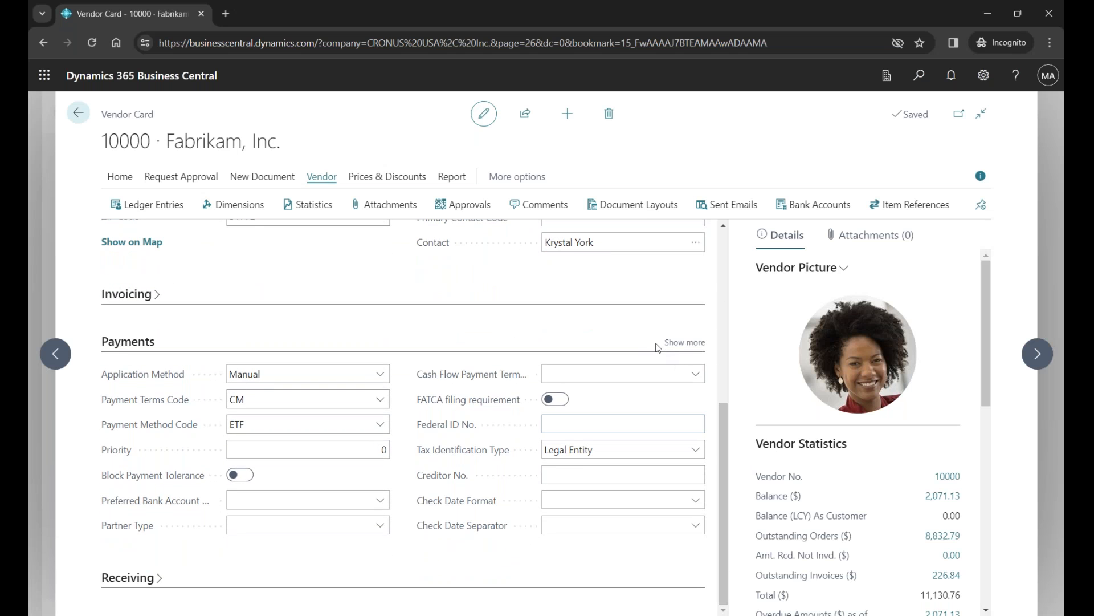
pyautogui.click(683, 341)
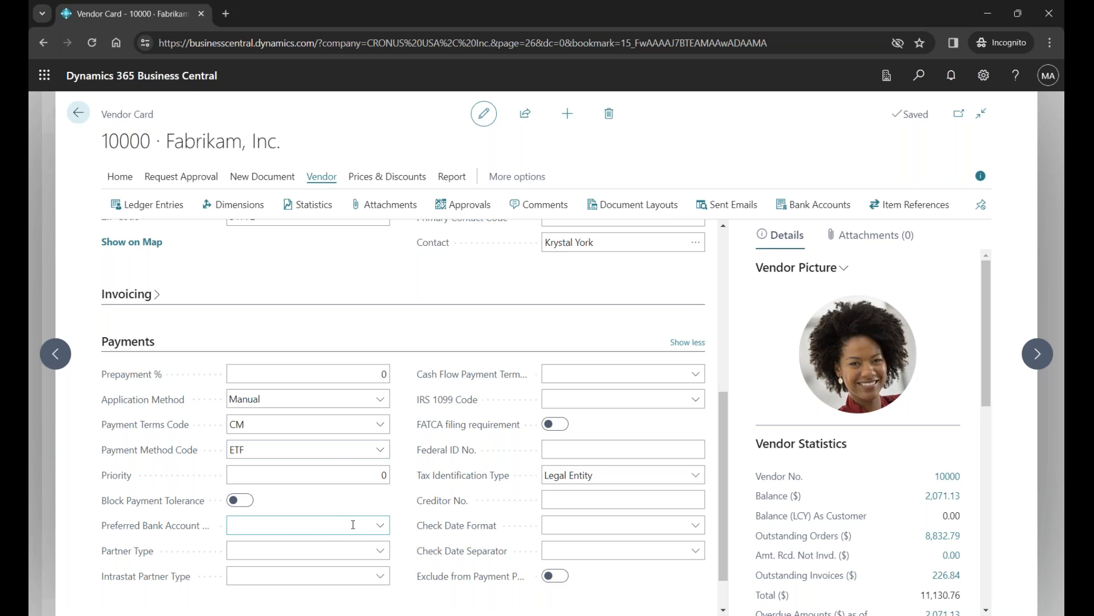
pyautogui.click(380, 524)
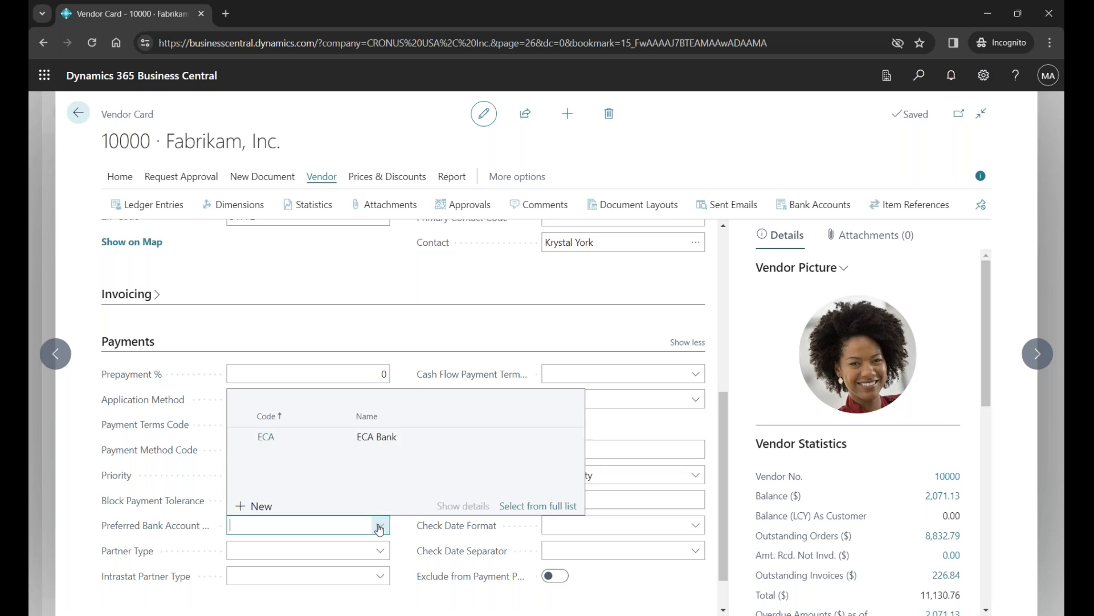
pyautogui.click(315, 438)
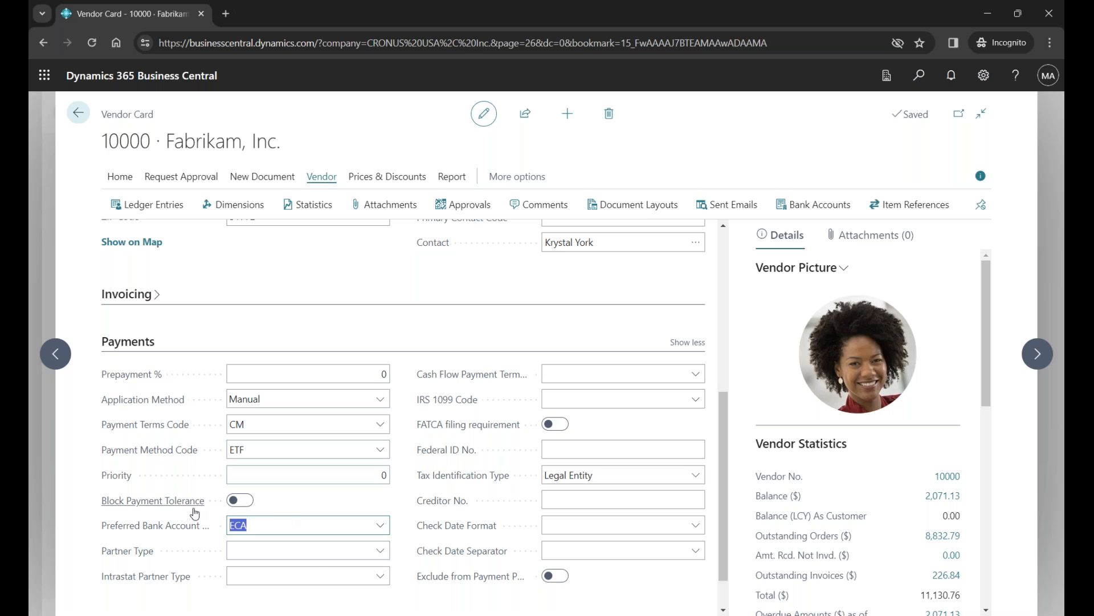
pyautogui.moveTo(172, 531)
# - Switch to the PowerPoint slide show and advance past the Missing Country Code and Vendor Payment Methods slides to the Thank you slide
pyautogui.hotkey('alt', 'Tab')
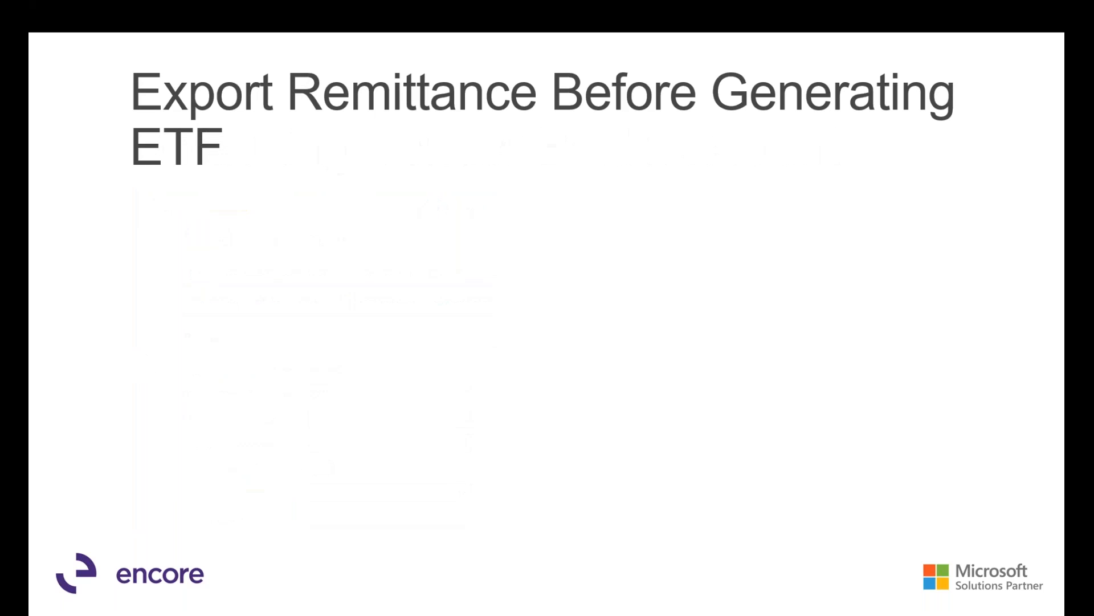
pyautogui.press('Right')
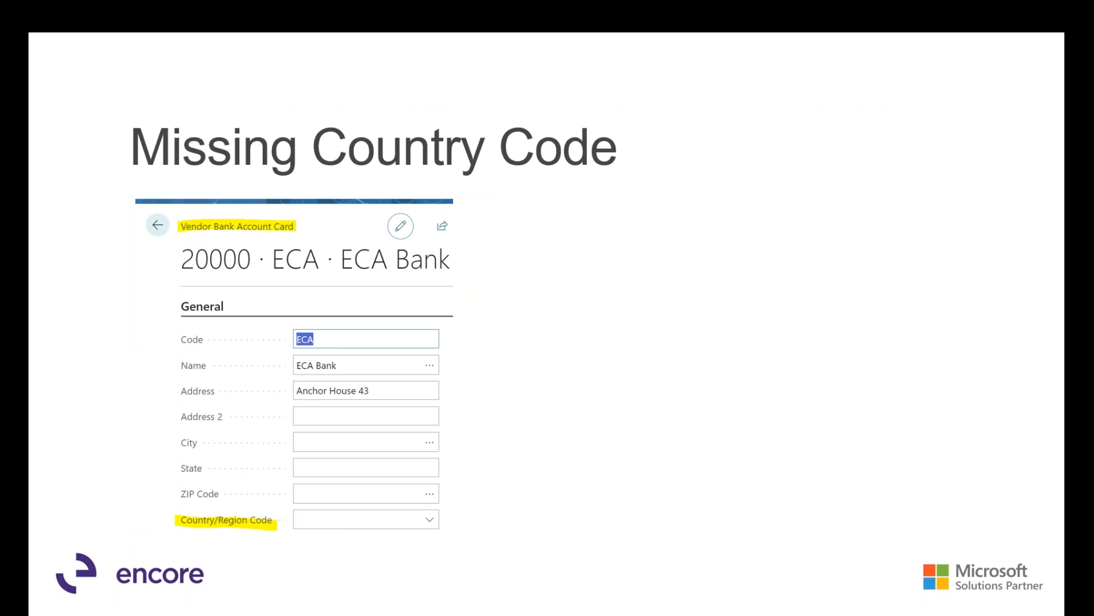
pyautogui.press('Right')
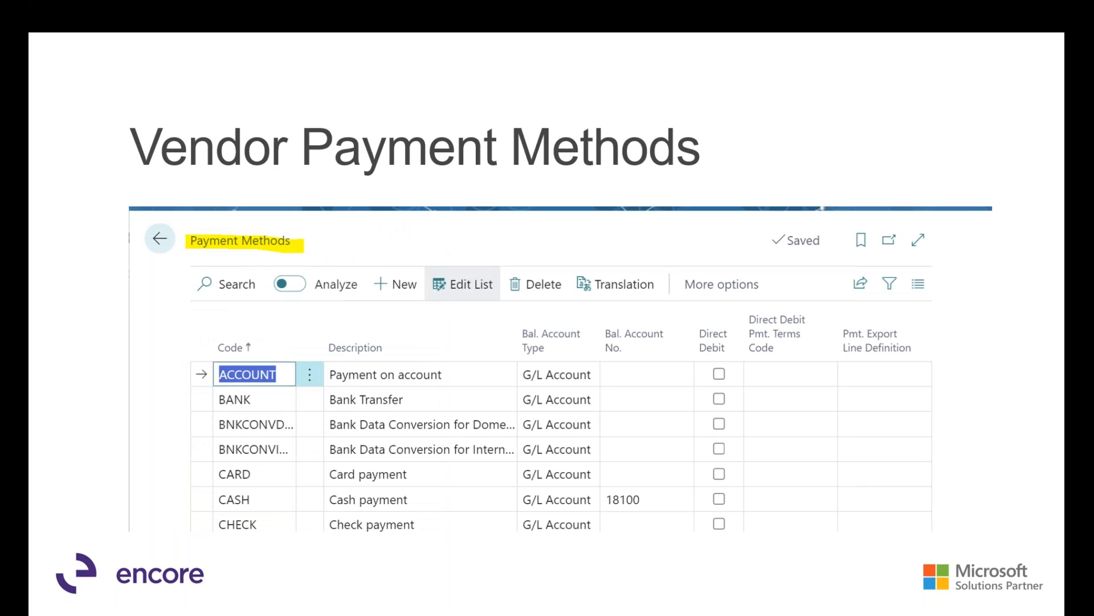
pyautogui.press('Right')
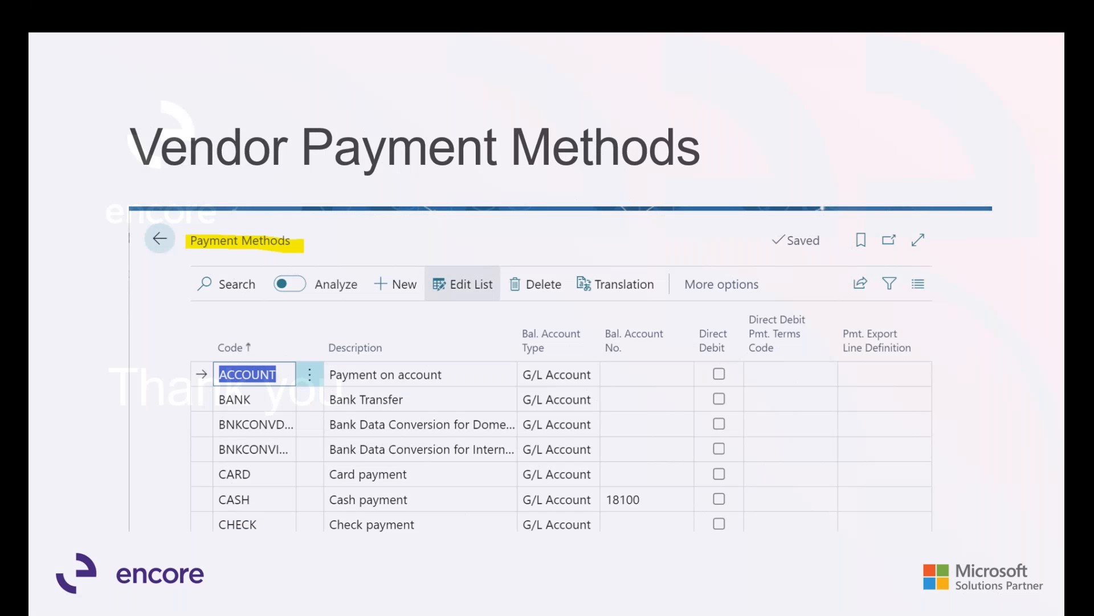
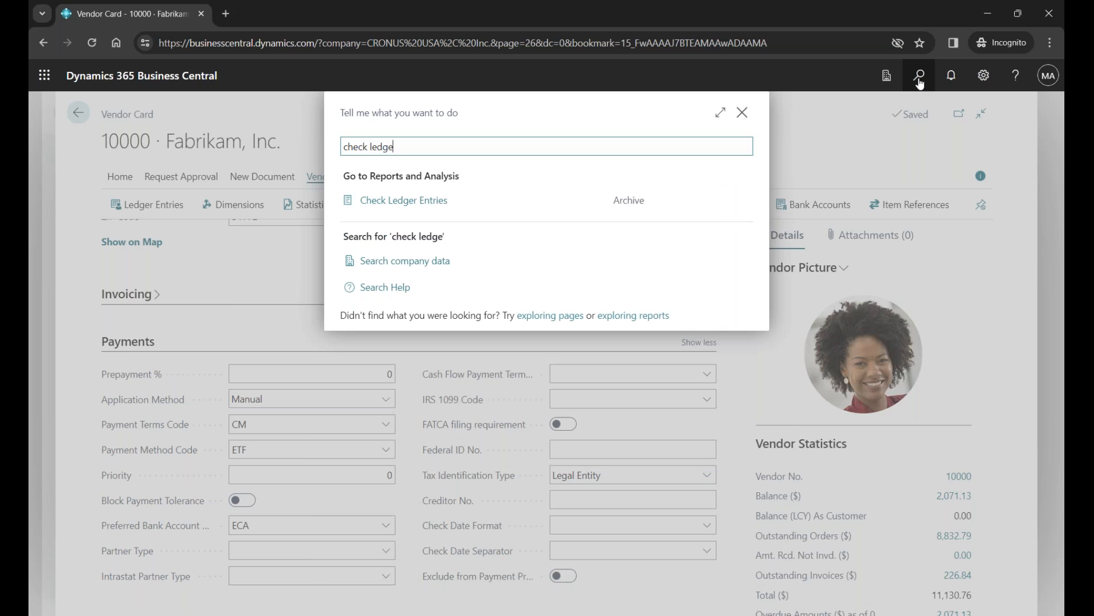
# - Consult the Check Ledger Entries page and return to the Fabrikam, Inc. vendor card
pyautogui.click(433, 200)
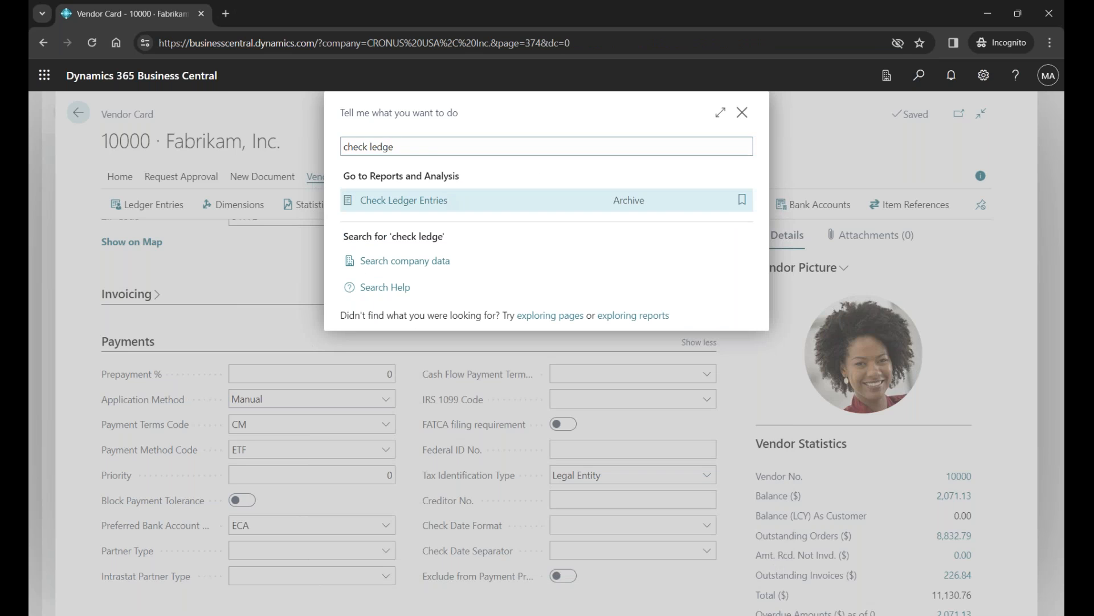
pyautogui.click(244, 113)
# - Find the Vendor Ledger Entries page, select the Nod Publishers payment posted 4/10/2023 for review, and return to the vendor card
pyautogui.click(919, 76)
pyautogui.write('ven')
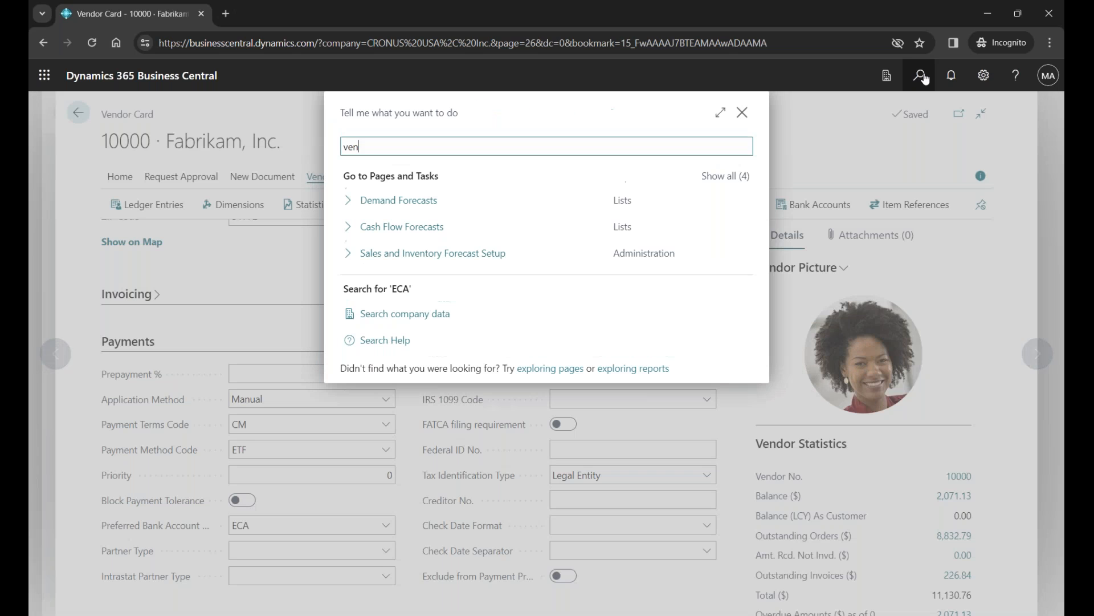
pyautogui.write('dor led')
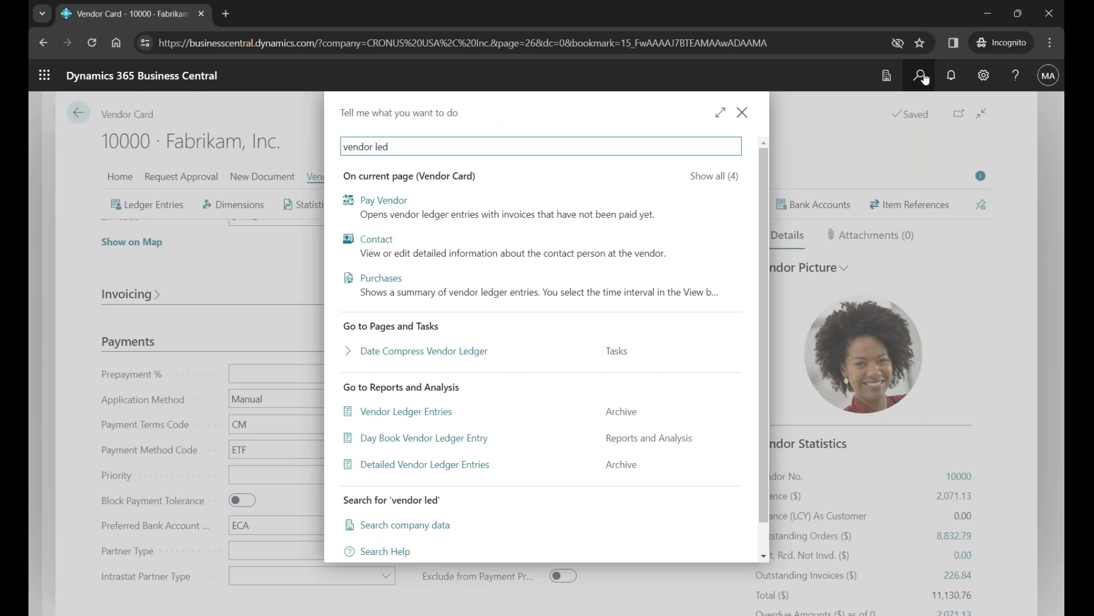
pyautogui.moveTo(342, 146); pyautogui.dragTo(423, 415)
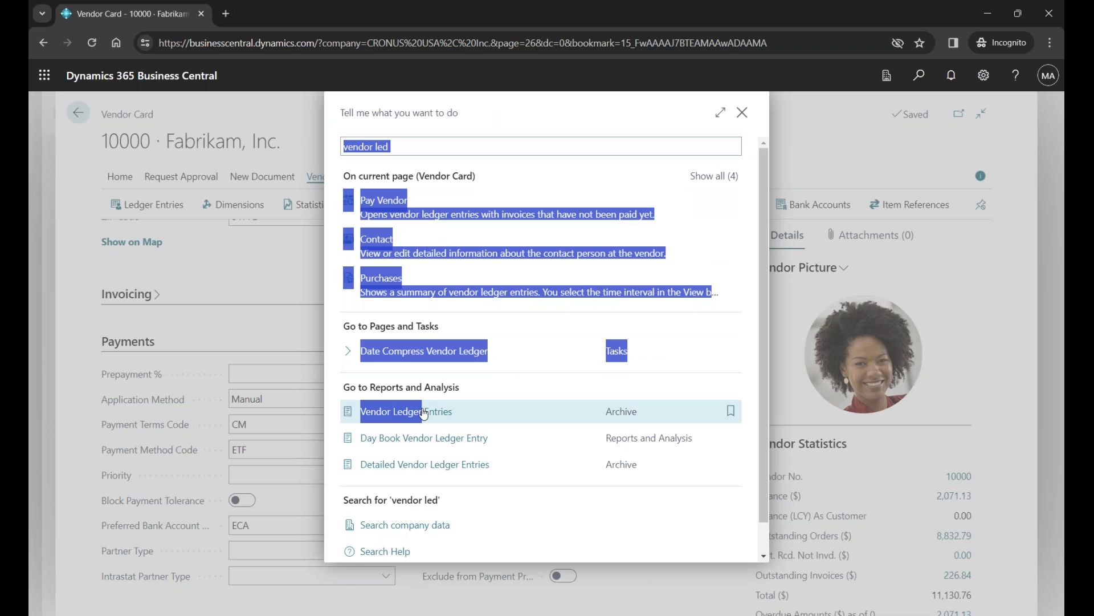
pyautogui.click(444, 416)
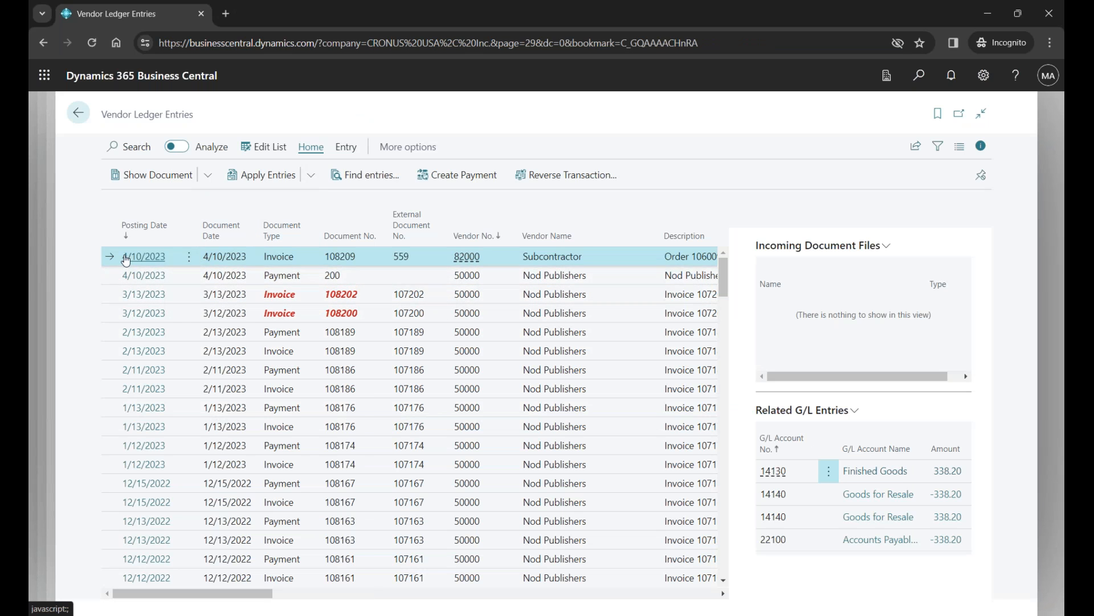
pyautogui.click(109, 274)
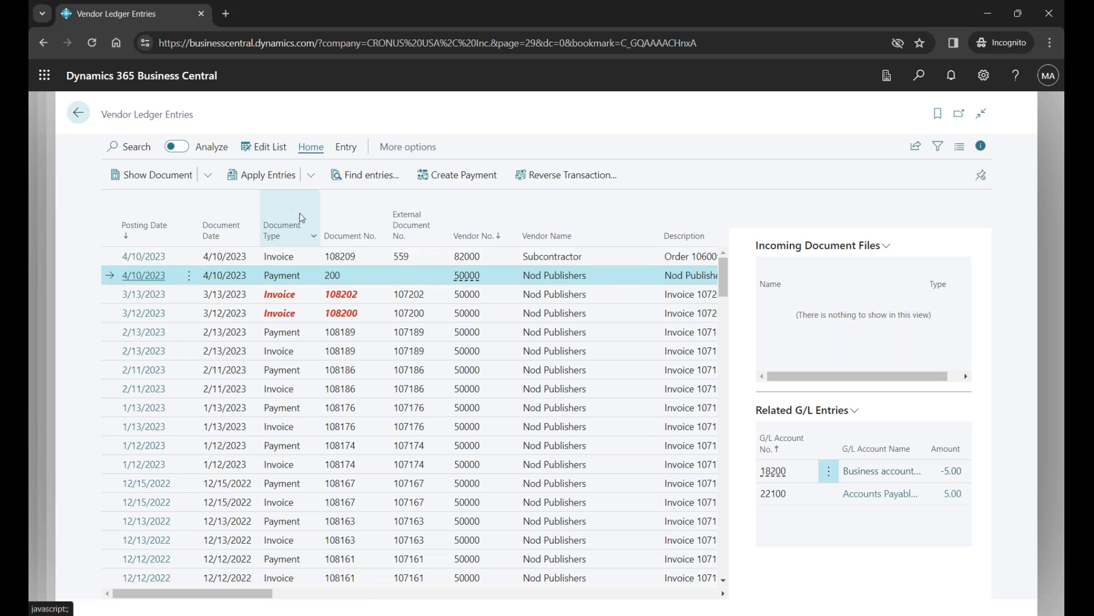
pyautogui.moveTo(348, 222)
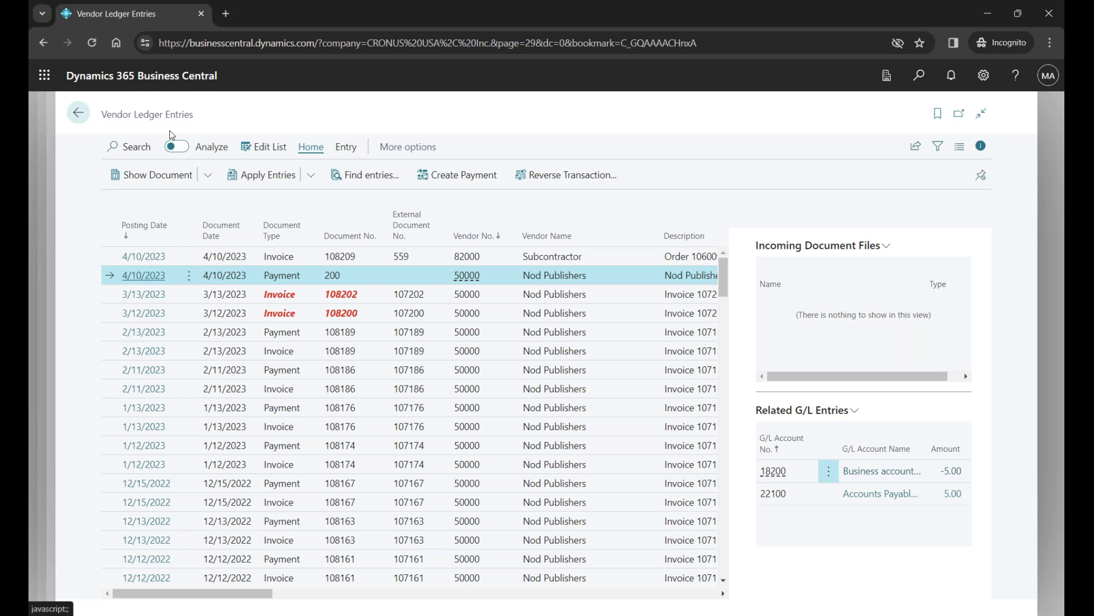
pyautogui.click(78, 113)
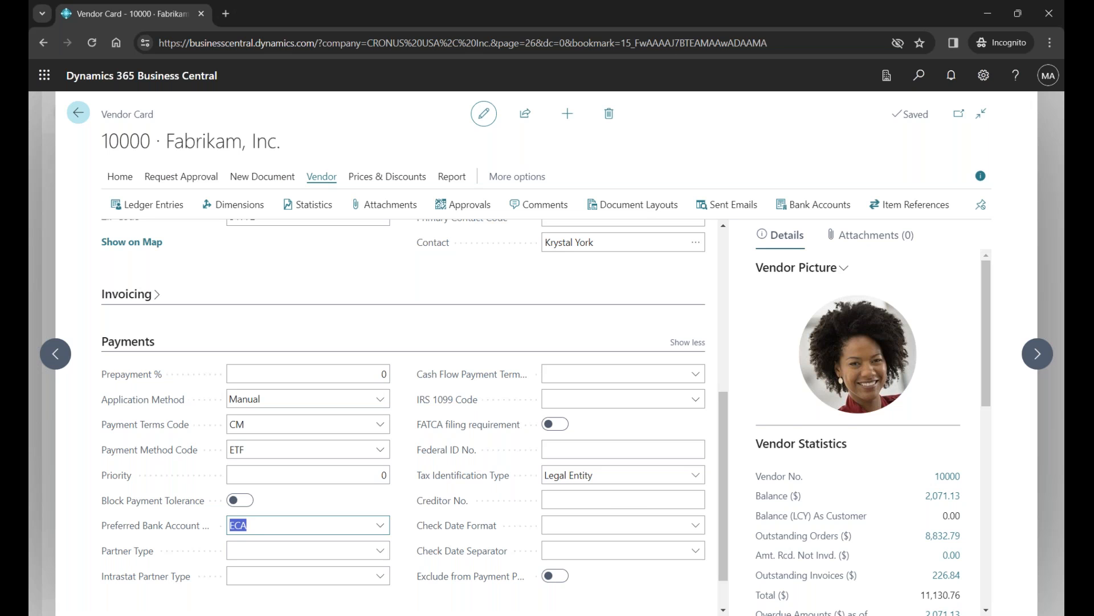
# - Reopen the Fabrikam, Inc. card from the vendor list and review the bank account card of its ECA bank account
pyautogui.click(78, 112)
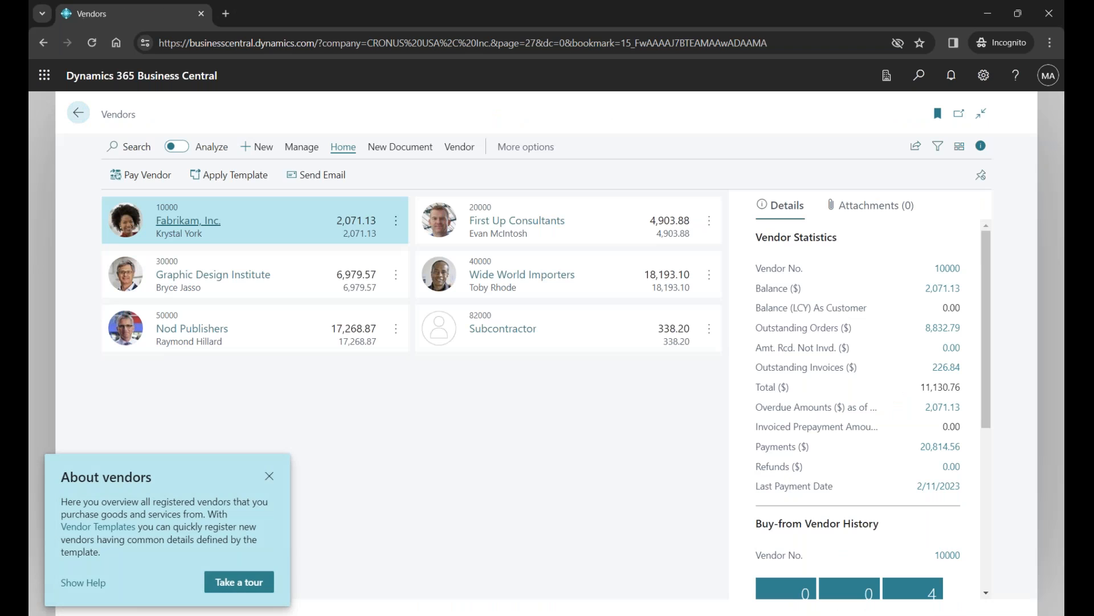
pyautogui.click(213, 226)
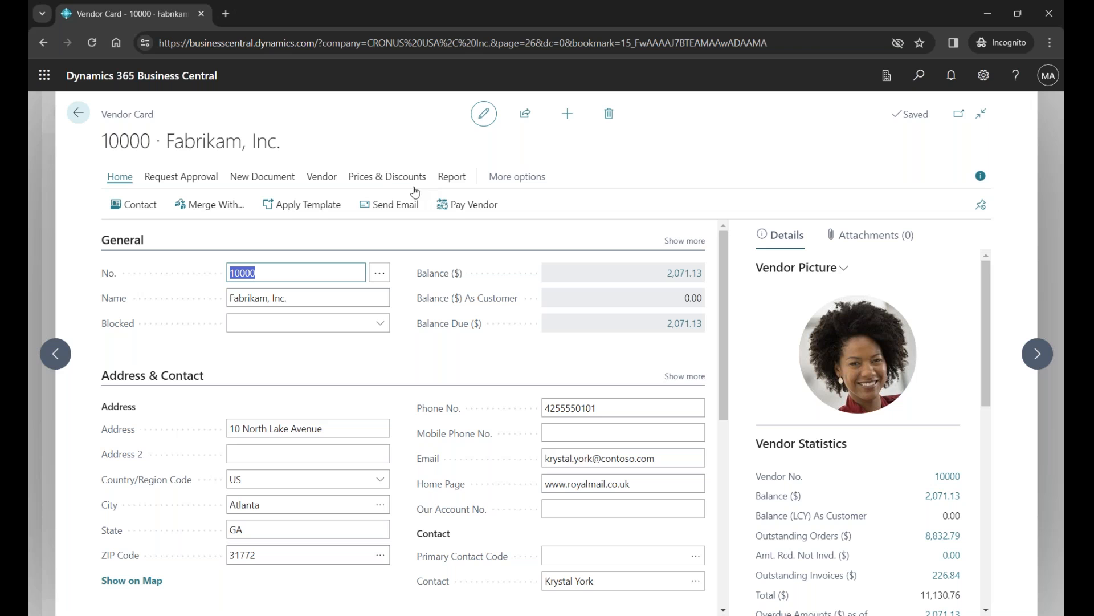
pyautogui.click(322, 177)
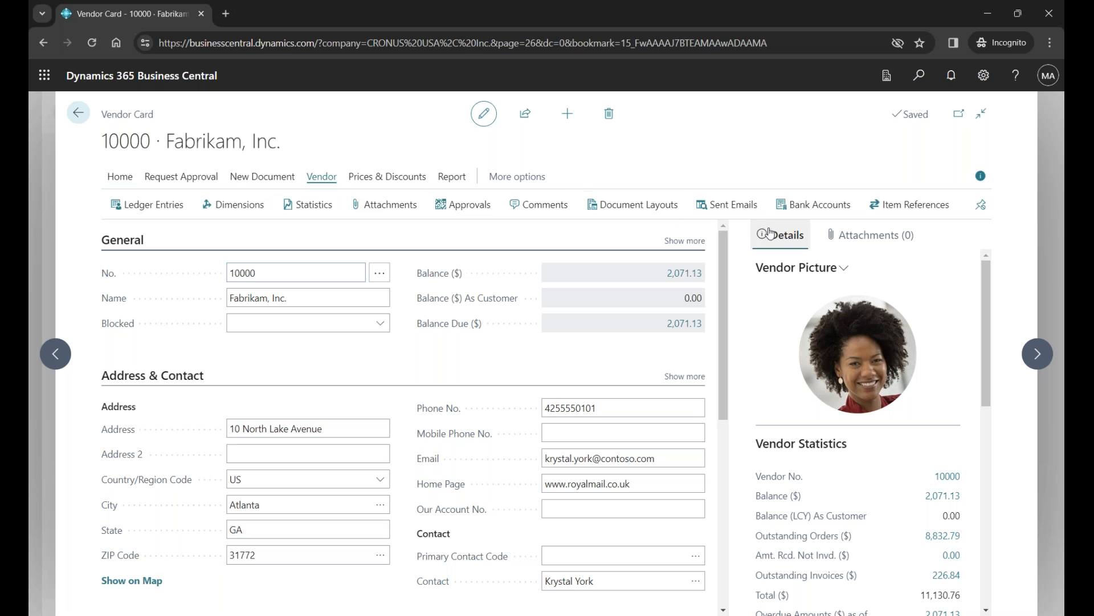
pyautogui.click(804, 211)
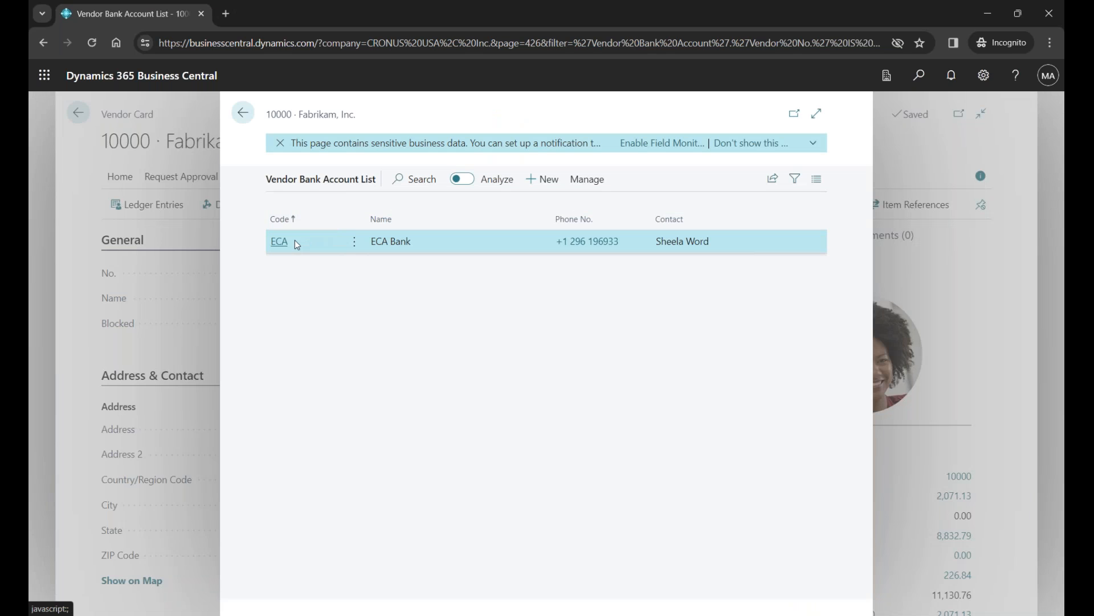
pyautogui.click(280, 242)
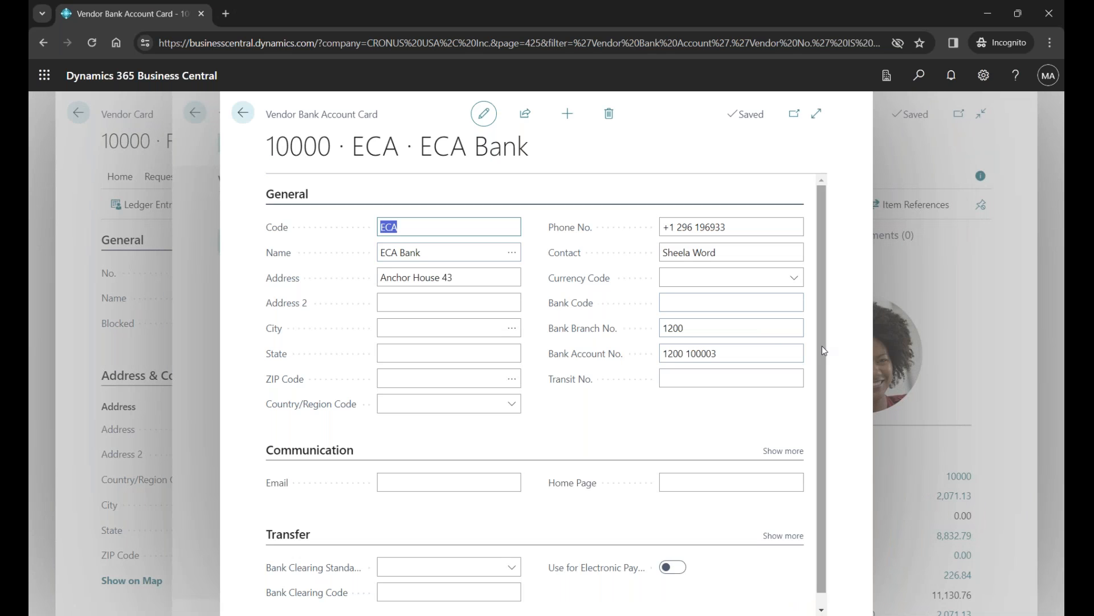
pyautogui.scroll(-1, 823, 349)
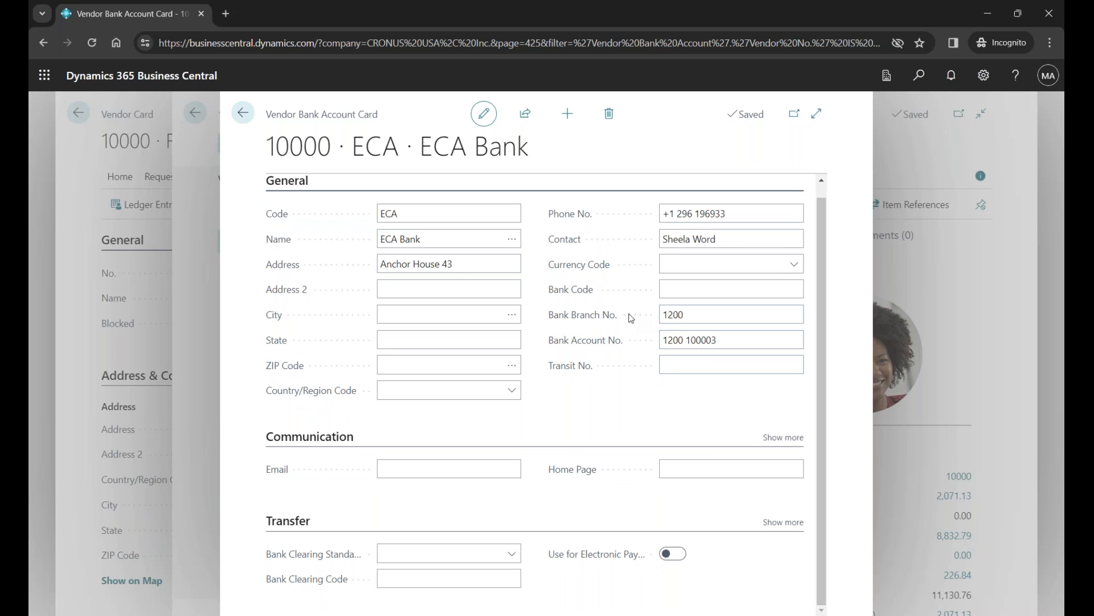